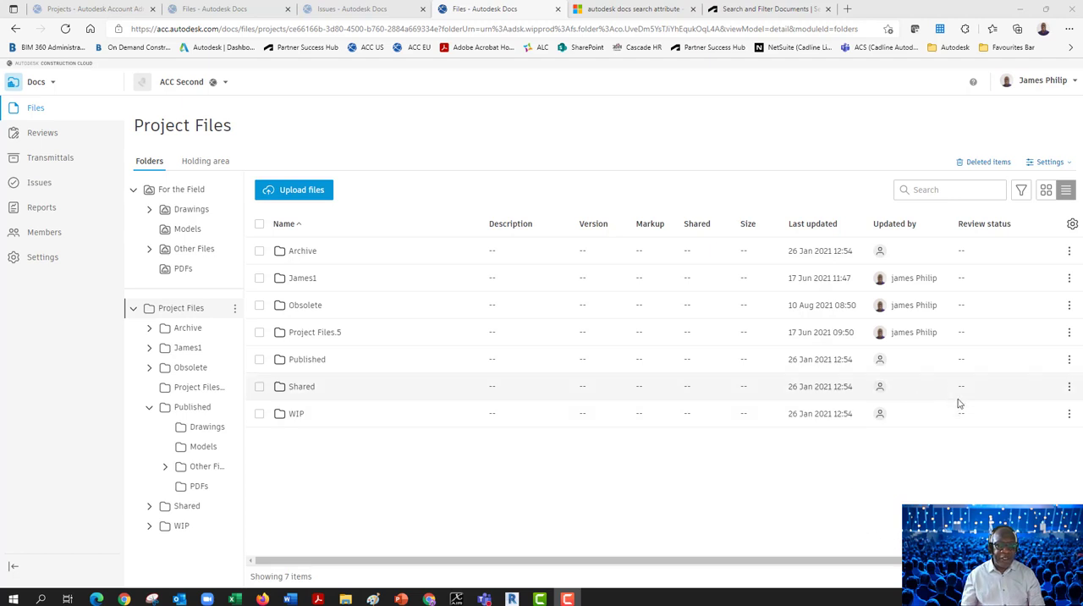
Start a new attribute named "Set" in the project's file attribute settings, with Text field as its type
{"action": "left_click", "coordinate": [1045, 162]}
{"action": "left_click", "coordinate": [1000, 182]}
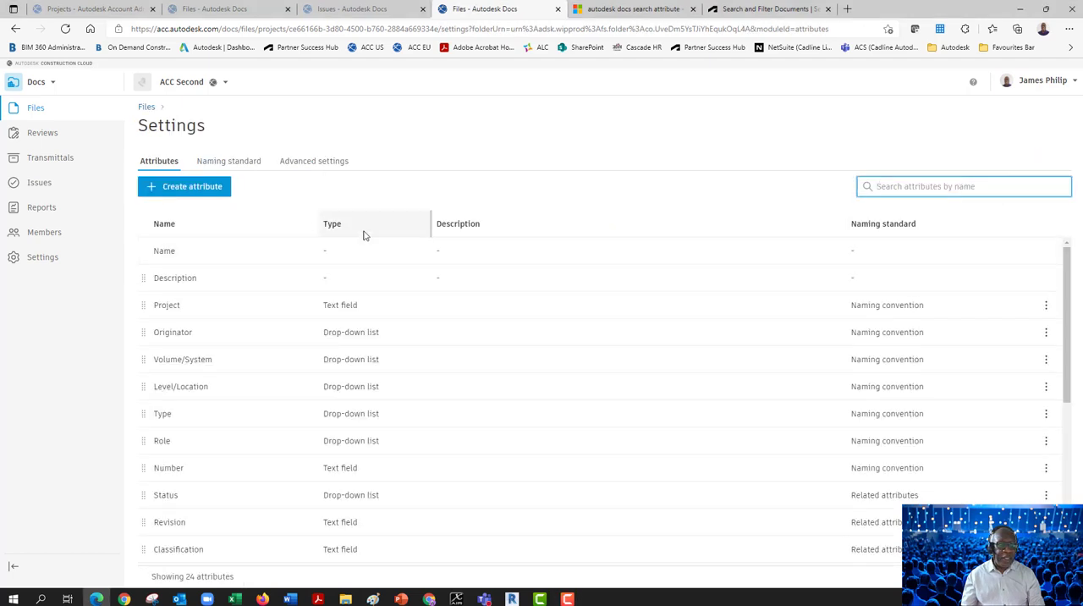
{"action": "left_click", "coordinate": [222, 194]}
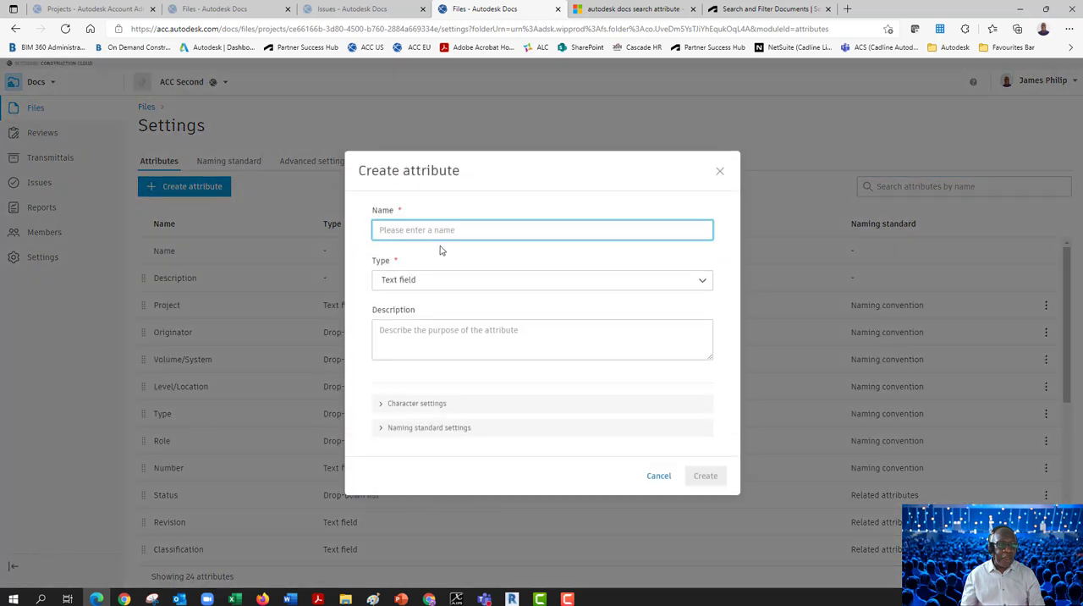
{"action": "type", "text": "S"}
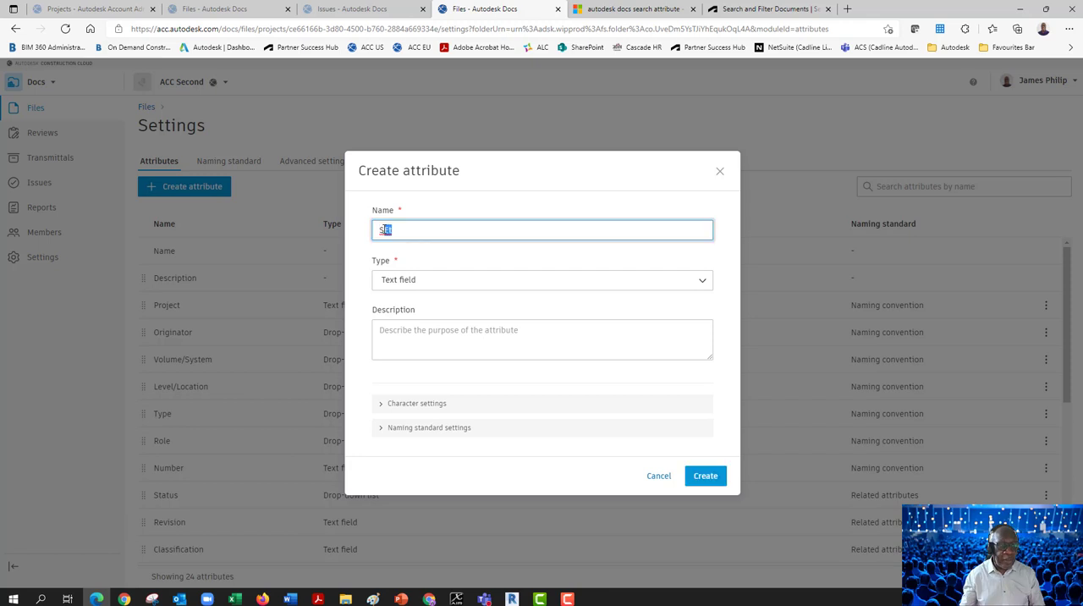
{"action": "type", "text": "et"}
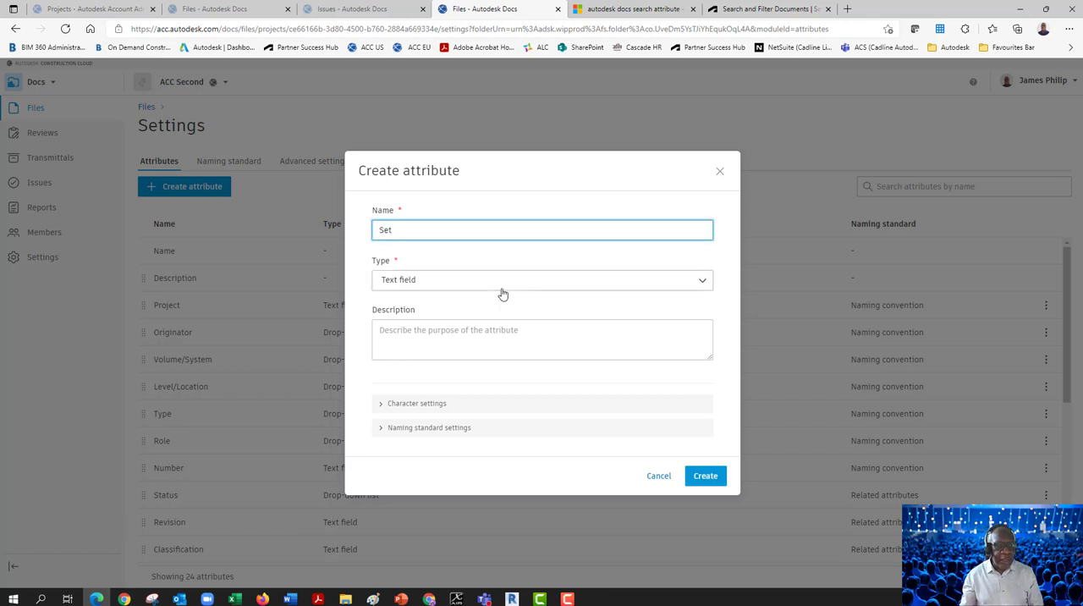
{"action": "left_click", "coordinate": [703, 283]}
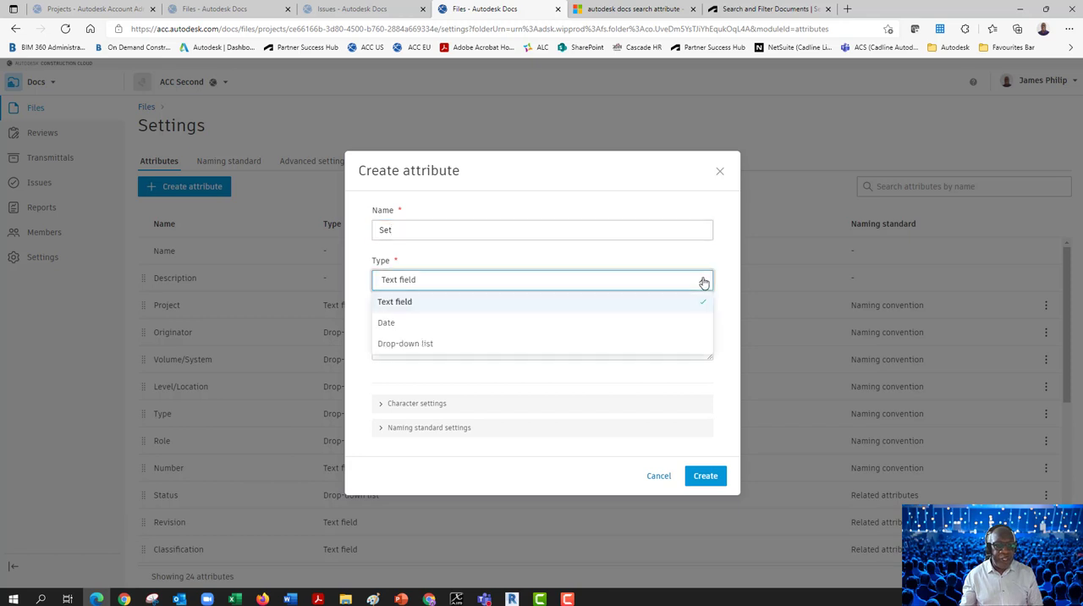
{"action": "left_click", "coordinate": [703, 283]}
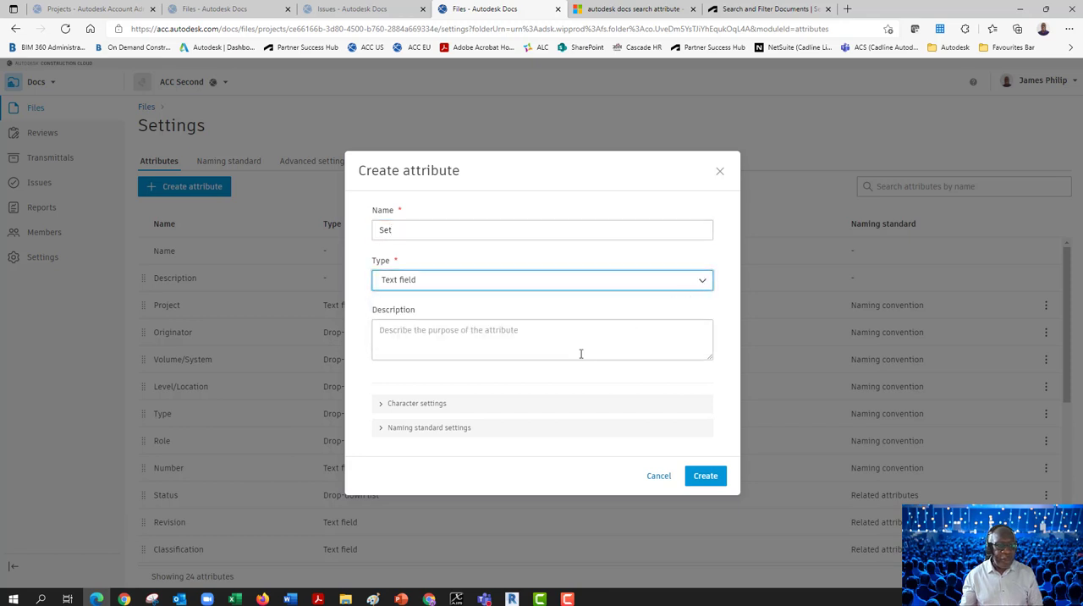
Keep the Set attribute's character length at Any and its character type Alphanumeric, and create the attribute
{"action": "left_click", "coordinate": [440, 405]}
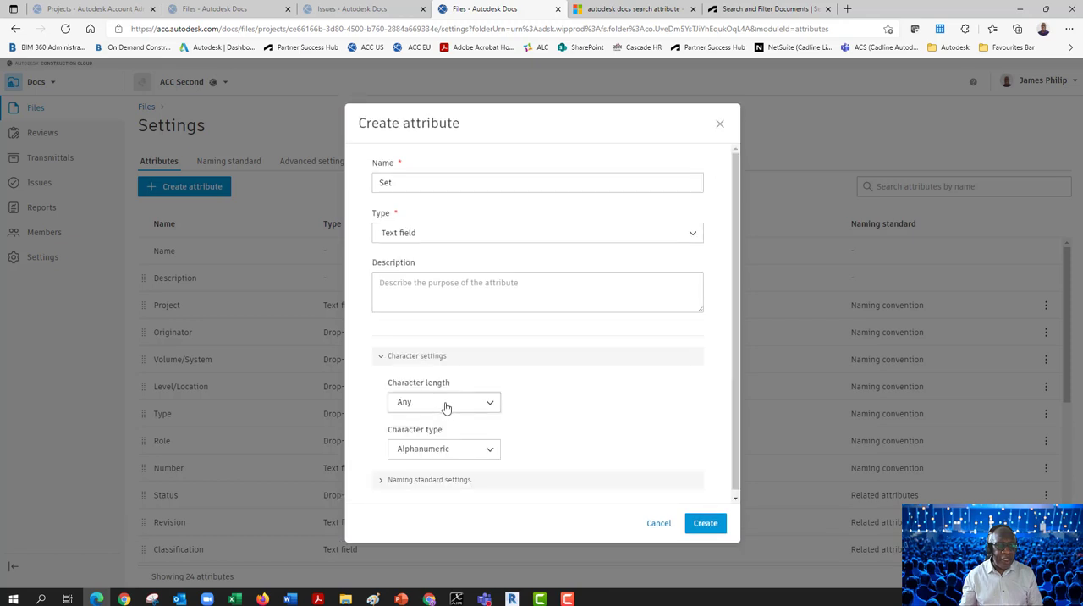
{"action": "left_click", "coordinate": [489, 404]}
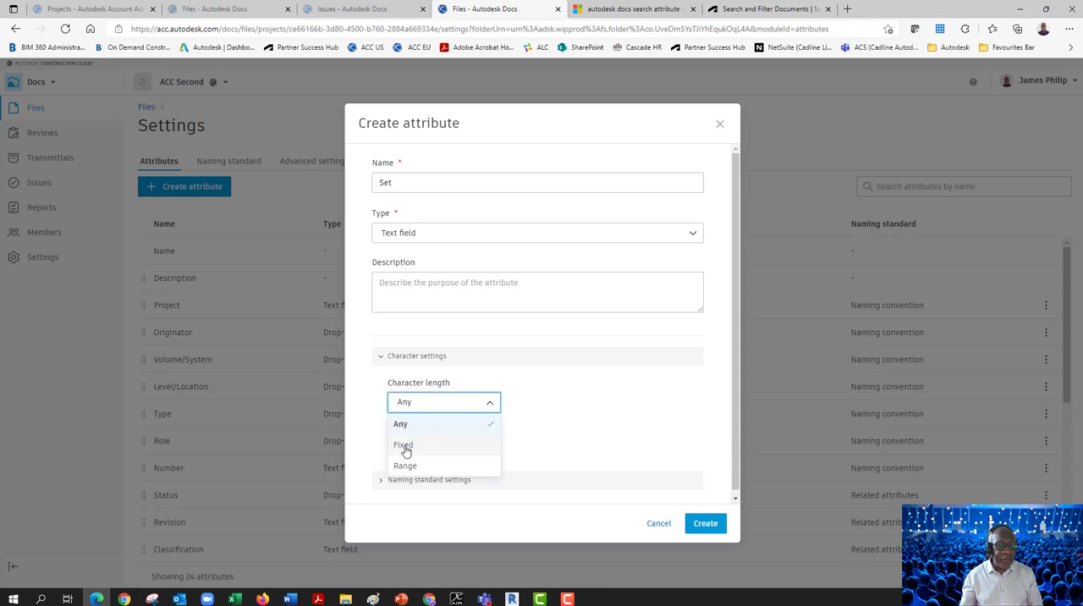
{"action": "left_click", "coordinate": [526, 393]}
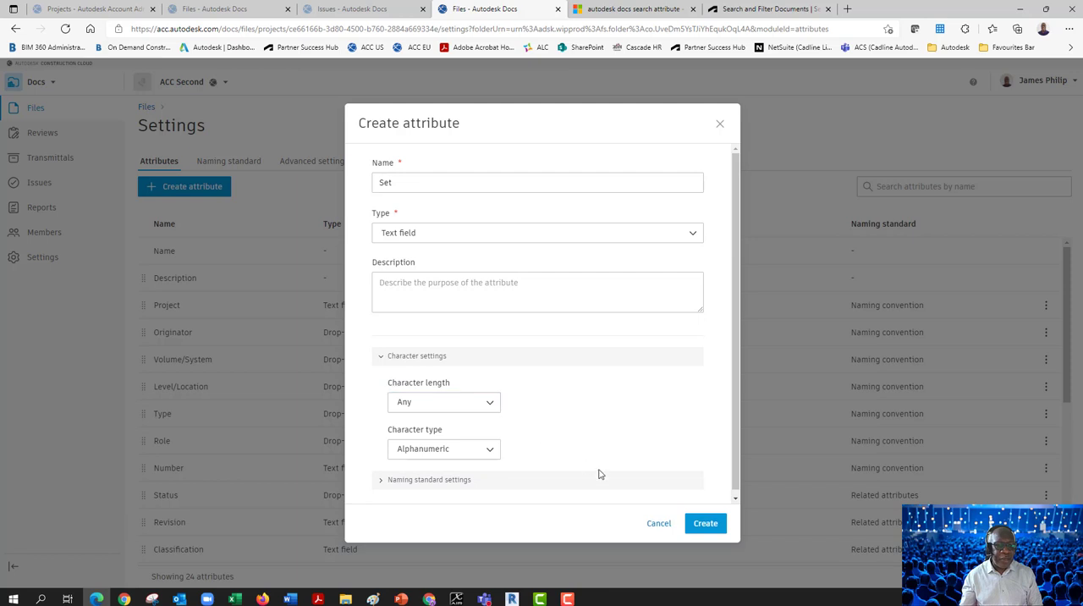
{"action": "left_click", "coordinate": [694, 525]}
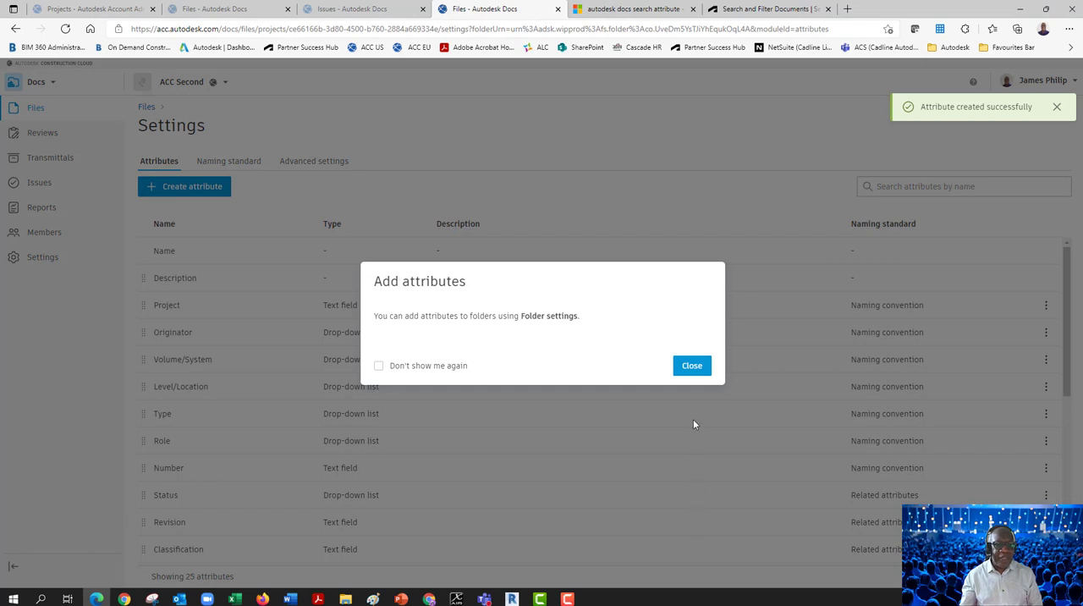
{"action": "left_click", "coordinate": [691, 373]}
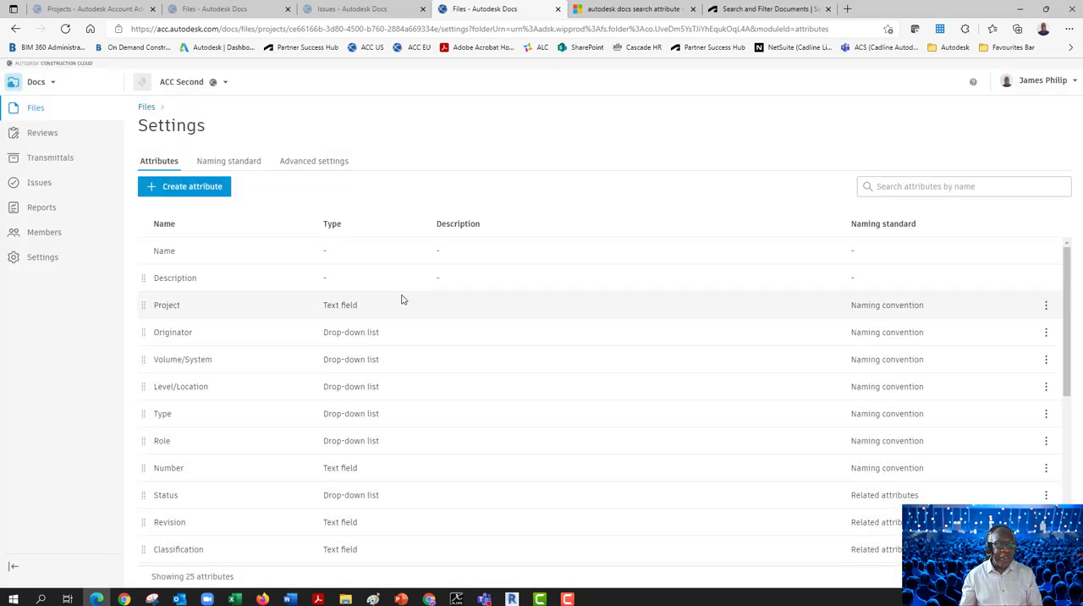
Add the Set attribute to the Project Files folder and its subfolders, and save the attribute settings
{"action": "left_click", "coordinate": [151, 110]}
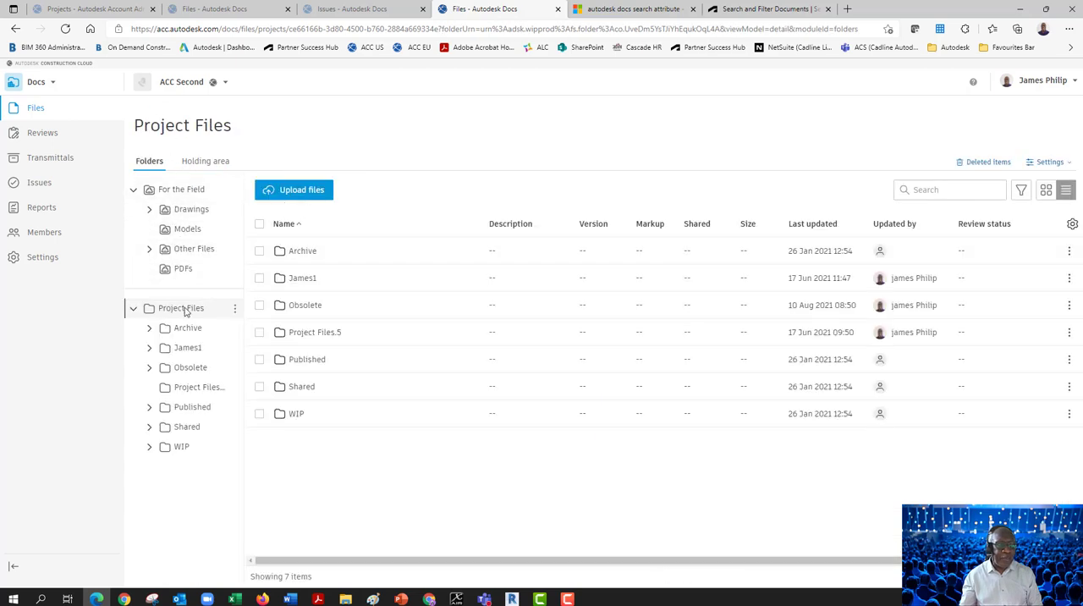
{"action": "left_click", "coordinate": [1071, 226]}
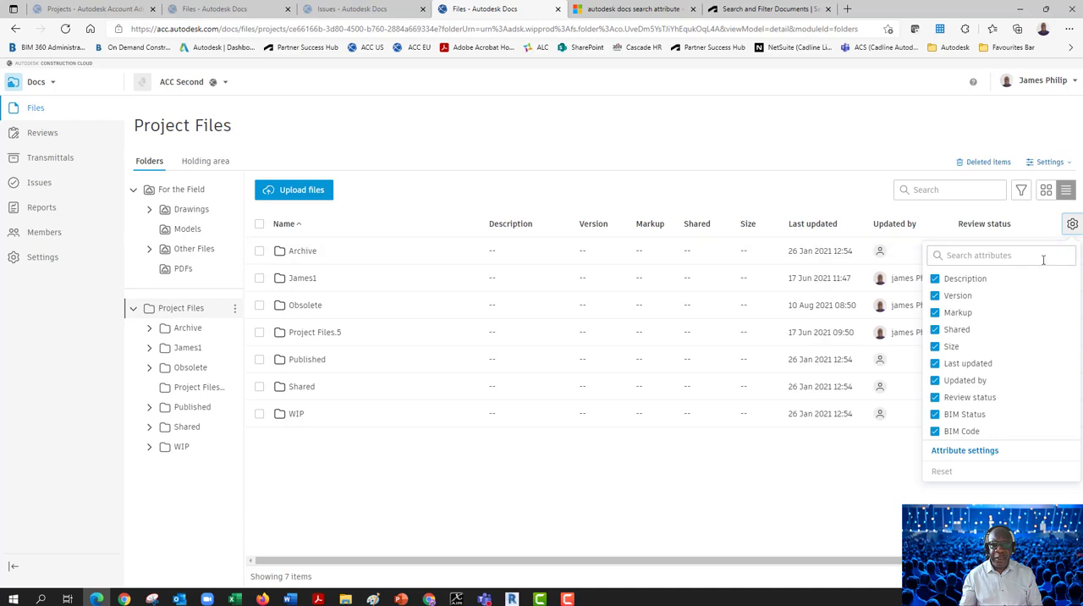
{"action": "left_click", "coordinate": [965, 451]}
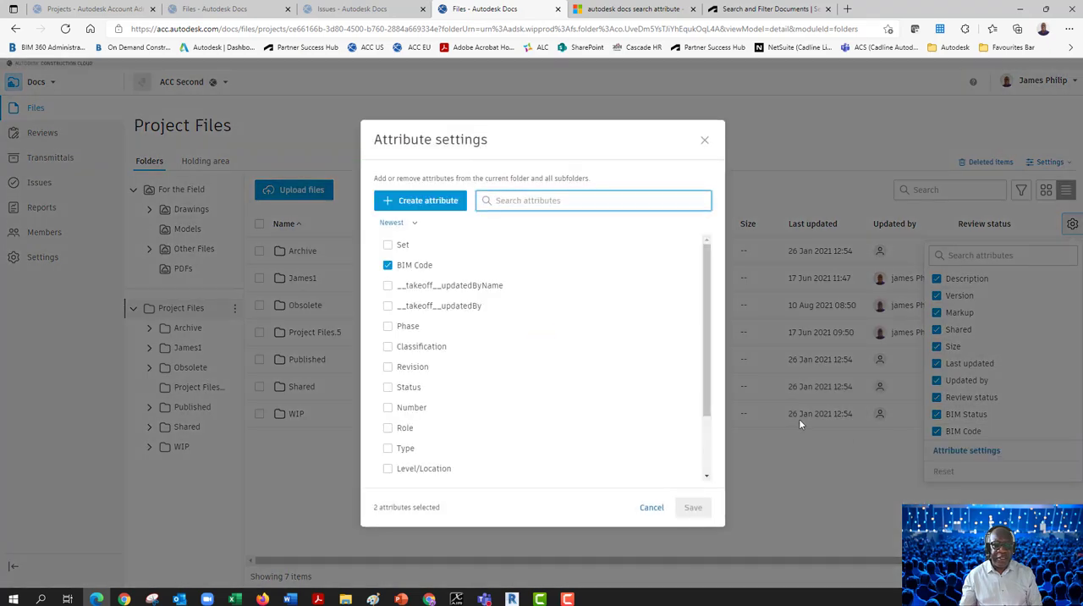
{"action": "left_click", "coordinate": [388, 244]}
{"action": "left_click", "coordinate": [693, 507]}
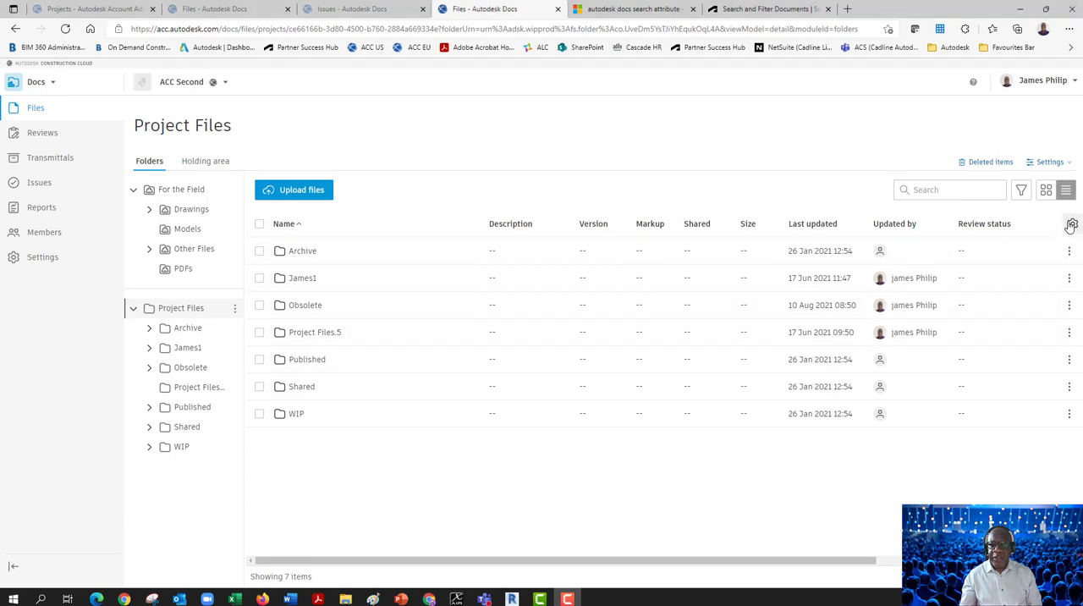
Reorder the file list columns so that Set comes directly after Version
{"action": "left_click", "coordinate": [1071, 226]}
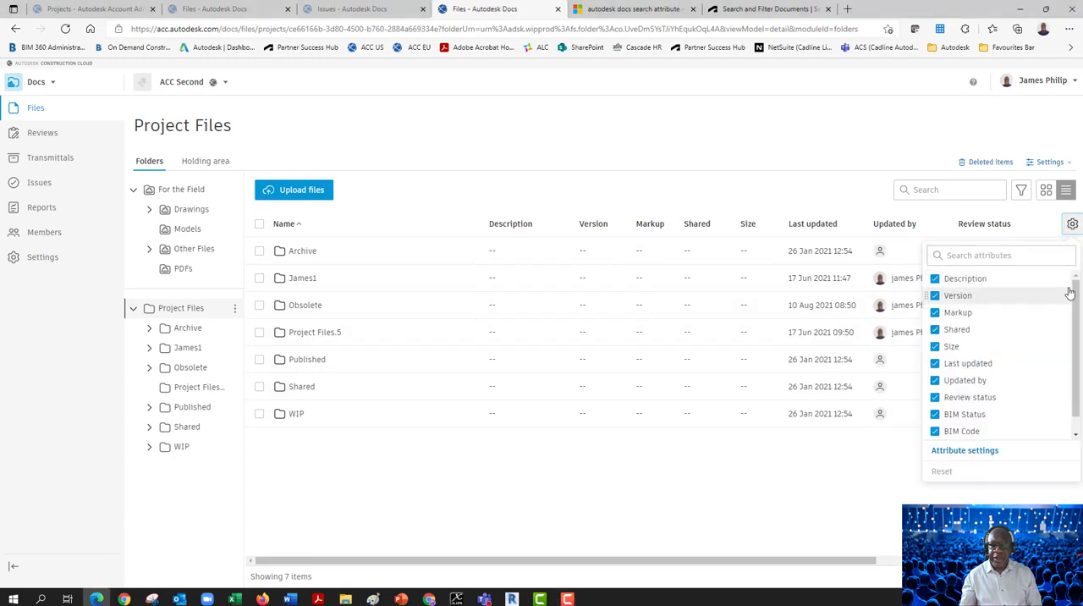
{"action": "scroll", "coordinate": [1066, 328], "scroll_direction": "down", "scroll_amount": 1}
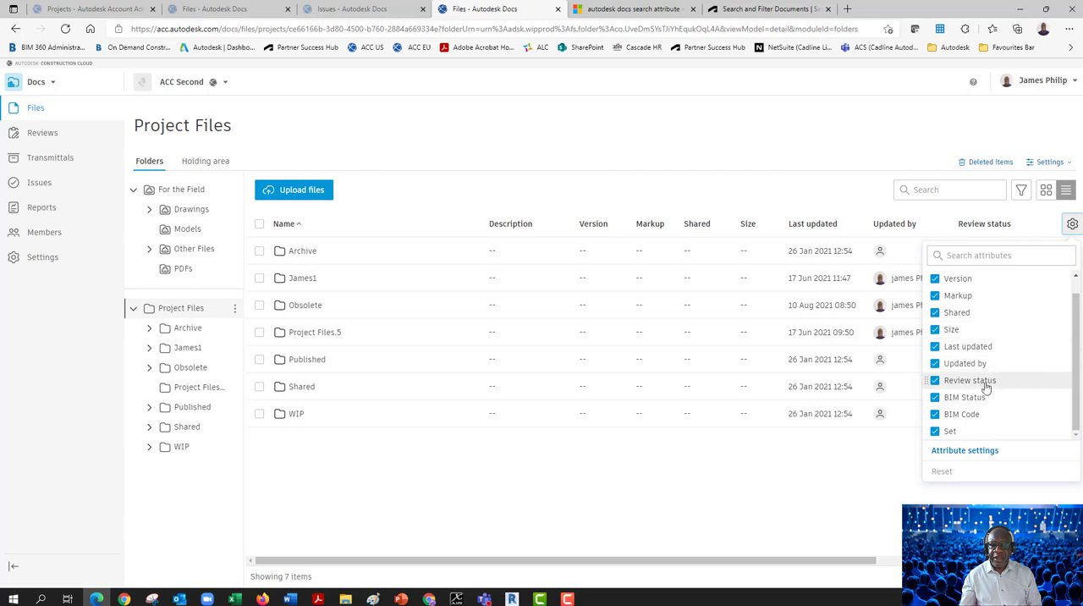
{"action": "left_click_drag", "start_coordinate": [927, 432], "coordinate": [926, 296]}
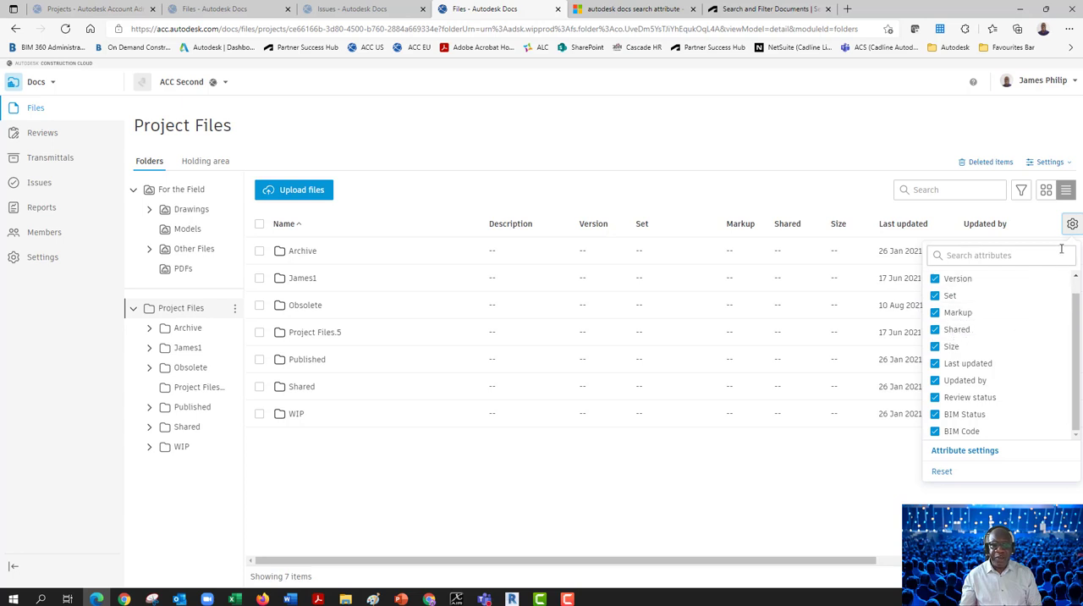
{"action": "left_click", "coordinate": [1072, 223]}
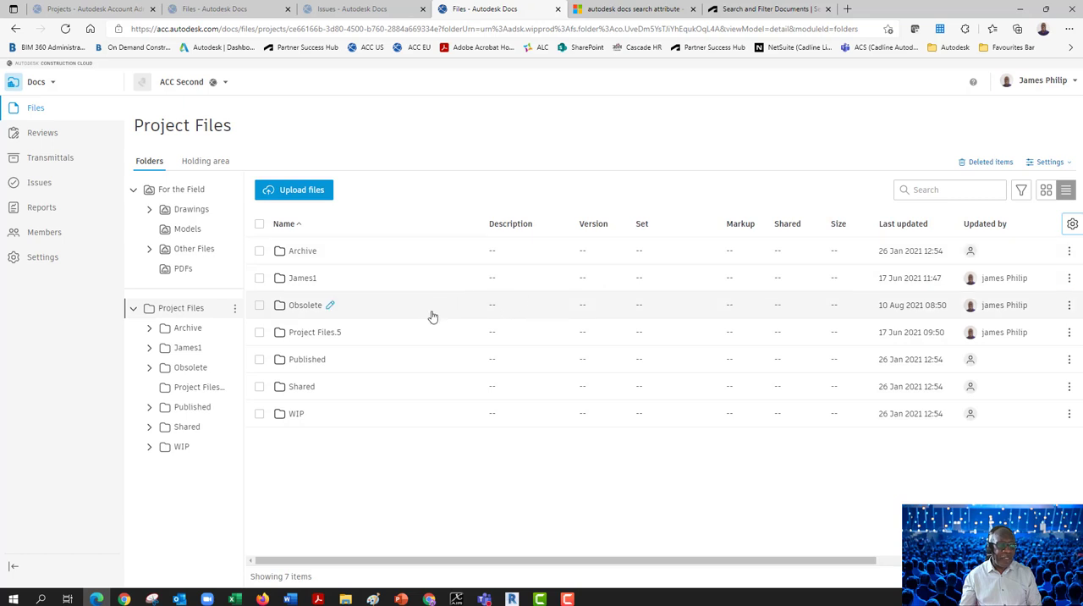
In the Shared folder's PDFs subfolder, assign the Set value 001A to the five drawings ending in 10003 through 10007
{"action": "left_click", "coordinate": [302, 386]}
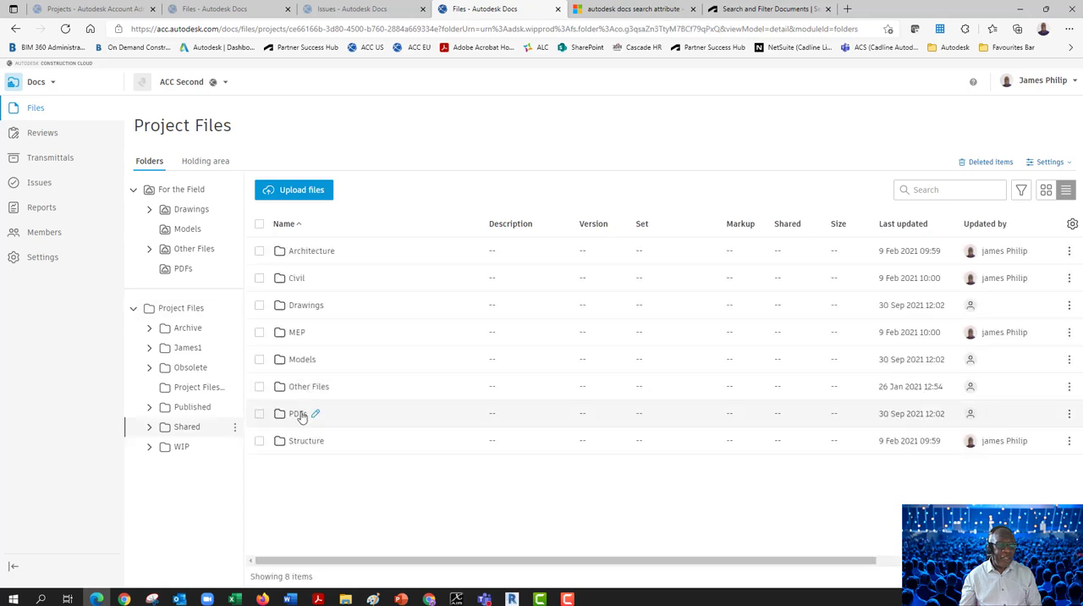
{"action": "left_click", "coordinate": [301, 415]}
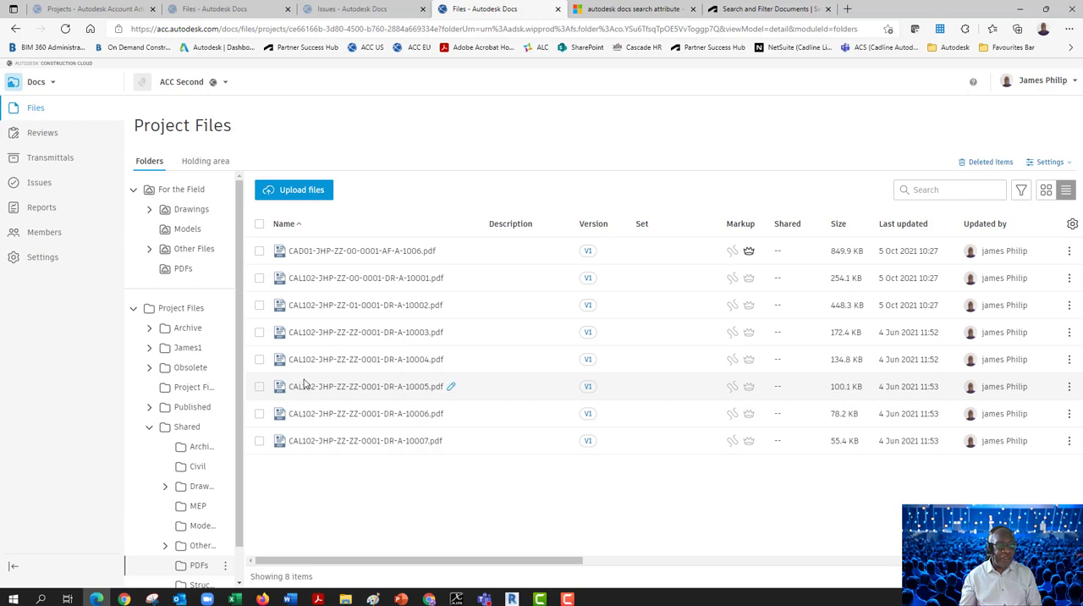
{"action": "left_click", "coordinate": [259, 332]}
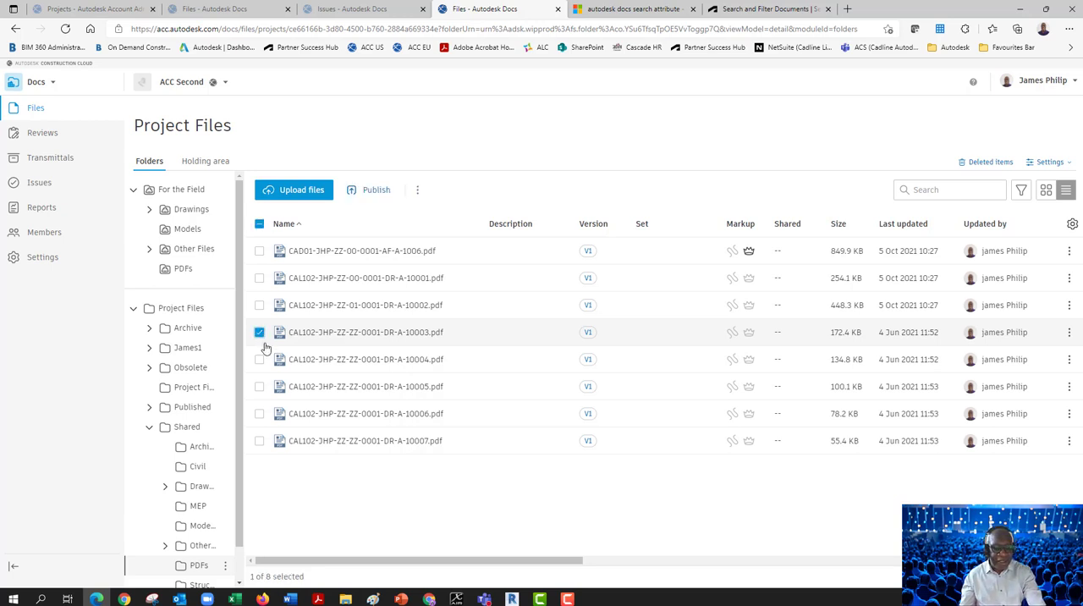
{"action": "left_click", "coordinate": [260, 441], "text": "shift"}
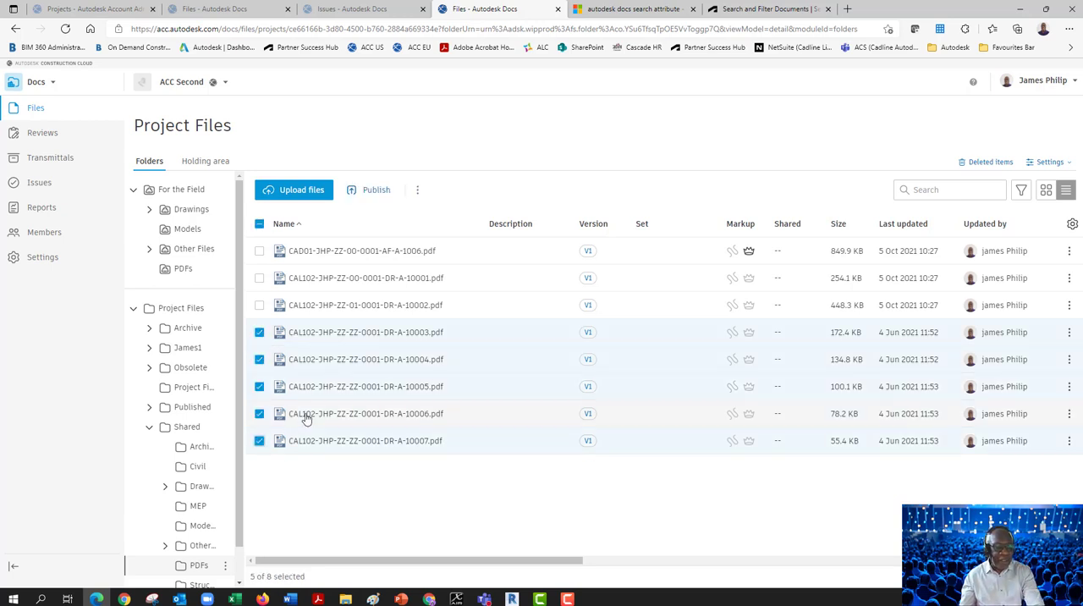
{"action": "left_click", "coordinate": [417, 193]}
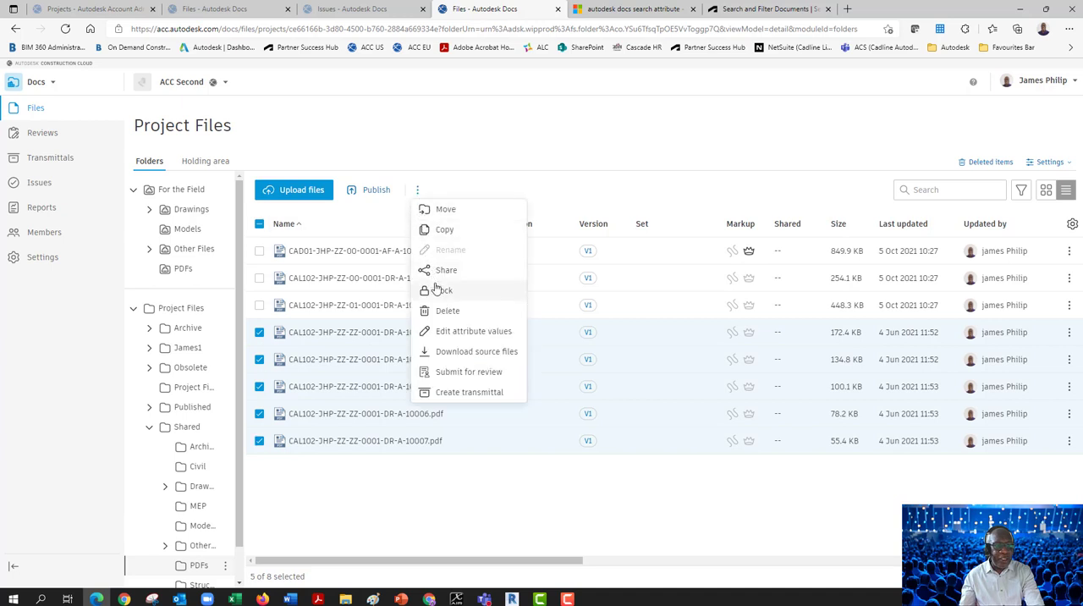
{"action": "left_click", "coordinate": [439, 332]}
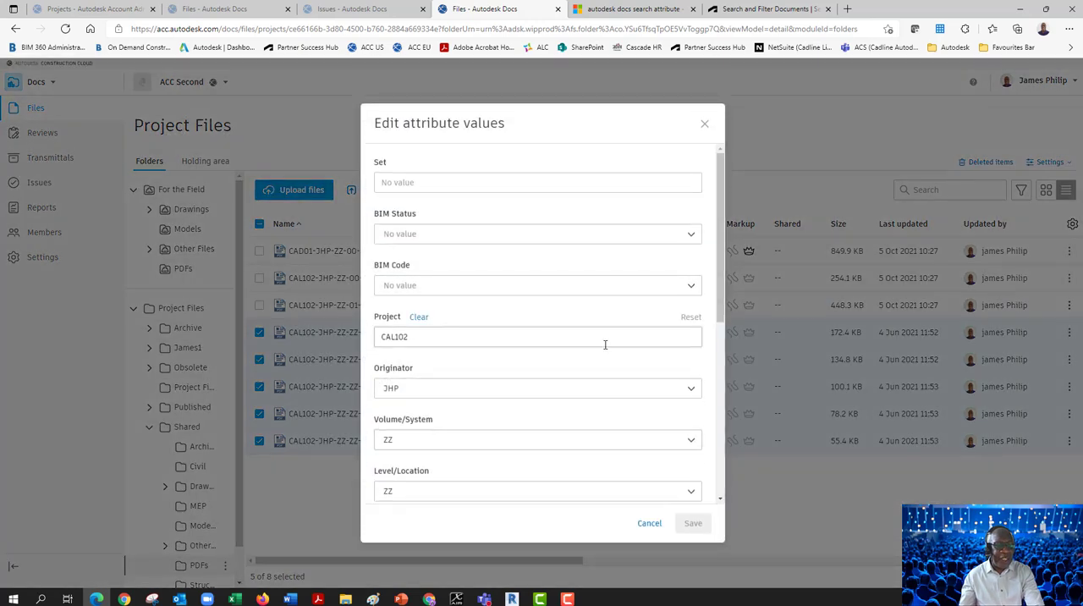
{"action": "left_click", "coordinate": [524, 183]}
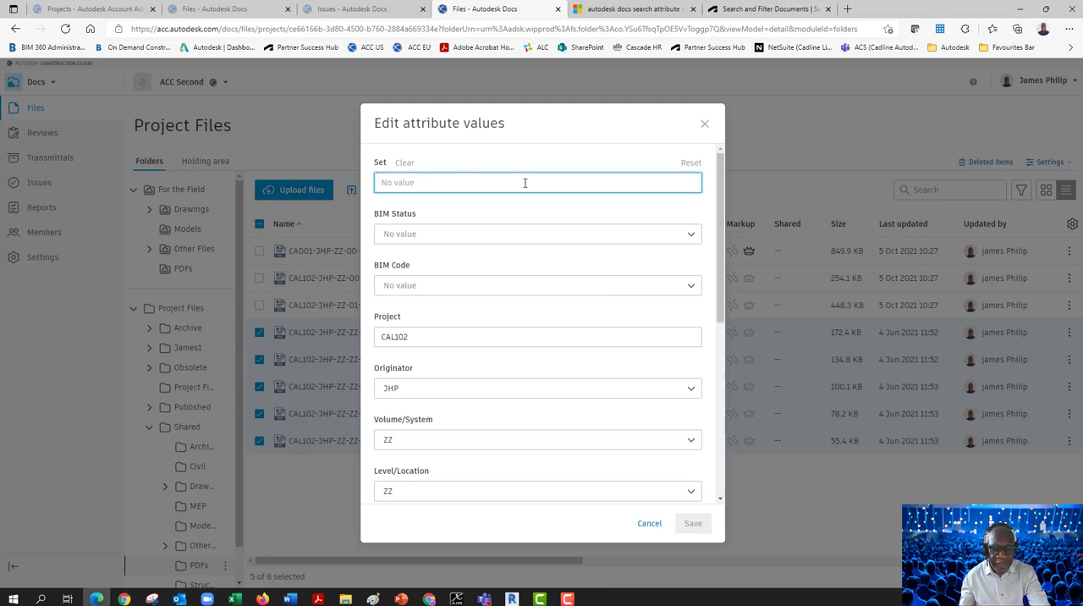
{"action": "type", "text": "00"}
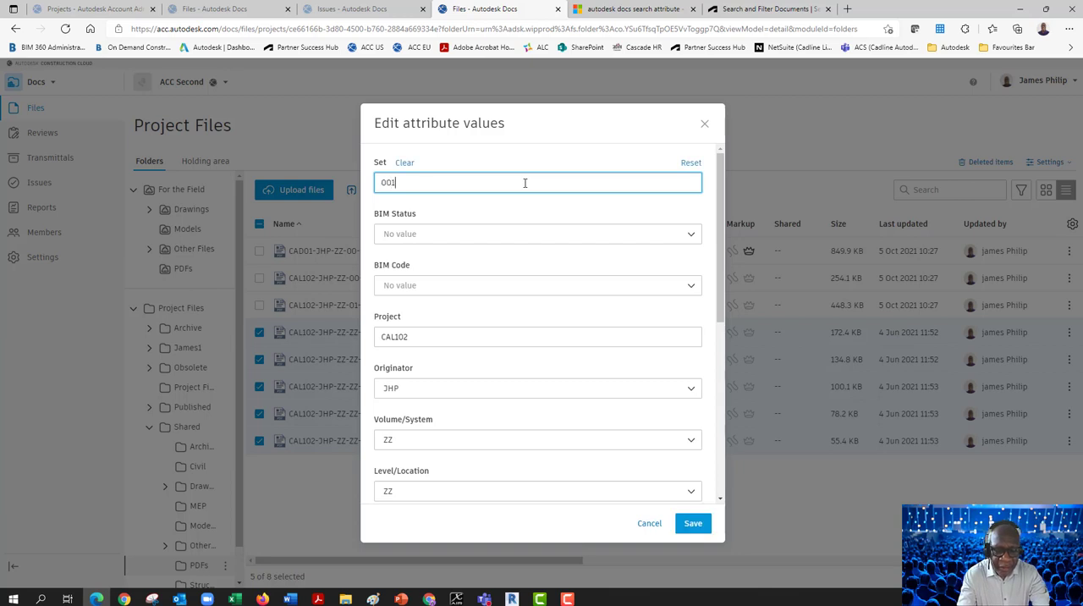
{"action": "type", "text": "1"}
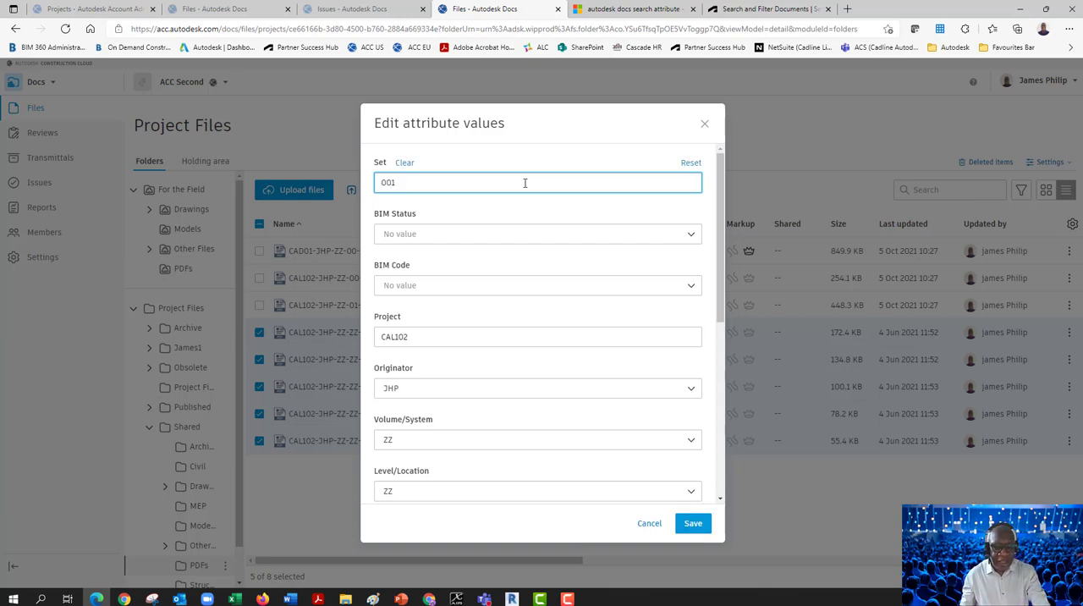
{"action": "type", "text": "A"}
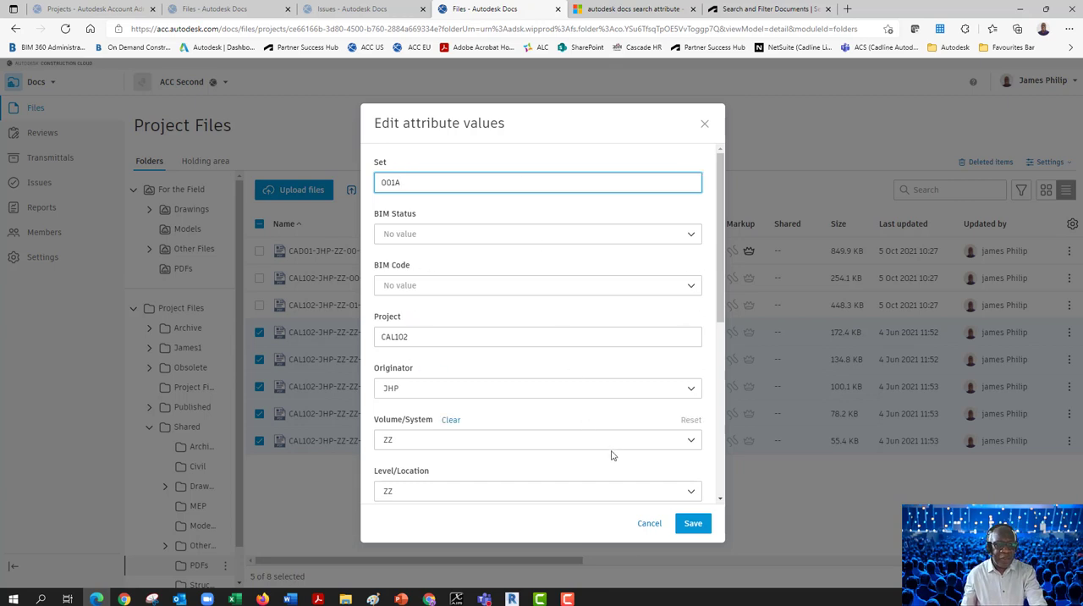
{"action": "left_click", "coordinate": [688, 523]}
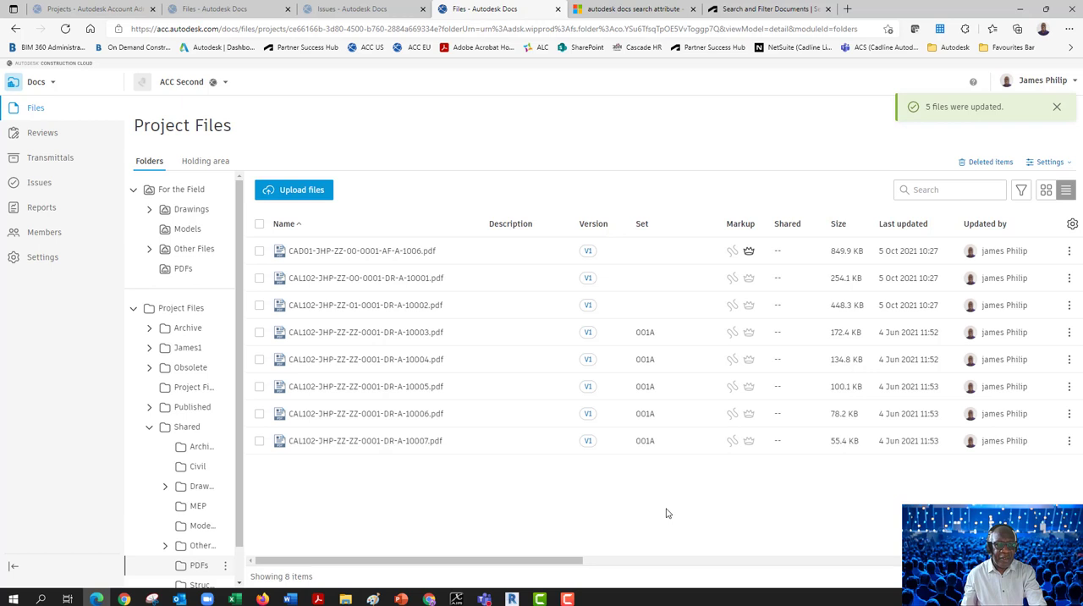
Assign the Set value 002A to the three PDF drawings ending in 1006, 10001 and 10002
{"action": "left_click", "coordinate": [259, 250]}
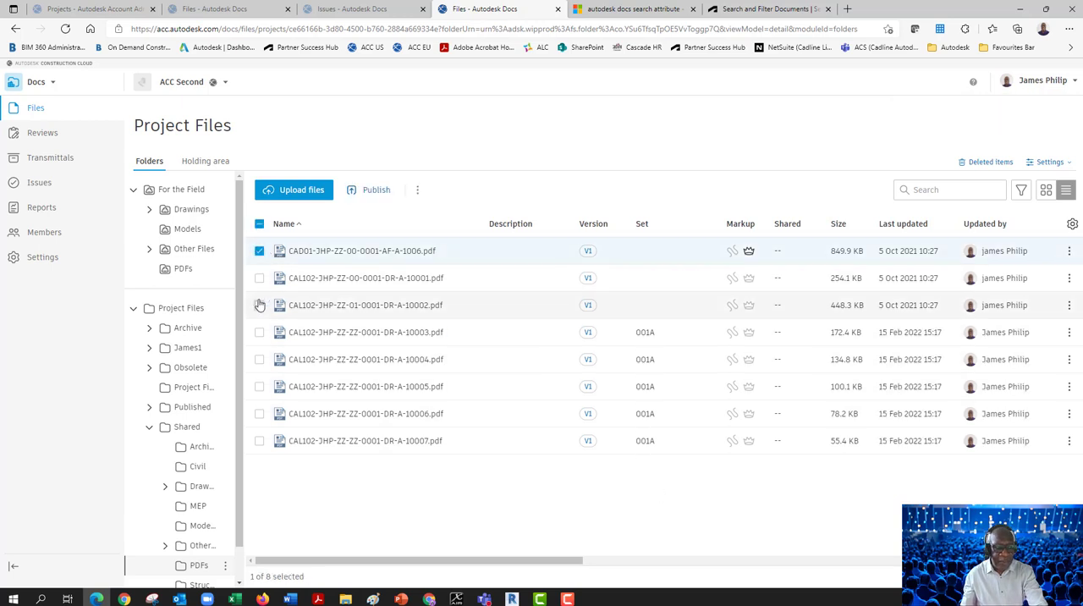
{"action": "left_click", "coordinate": [259, 278]}
{"action": "left_click", "coordinate": [259, 305]}
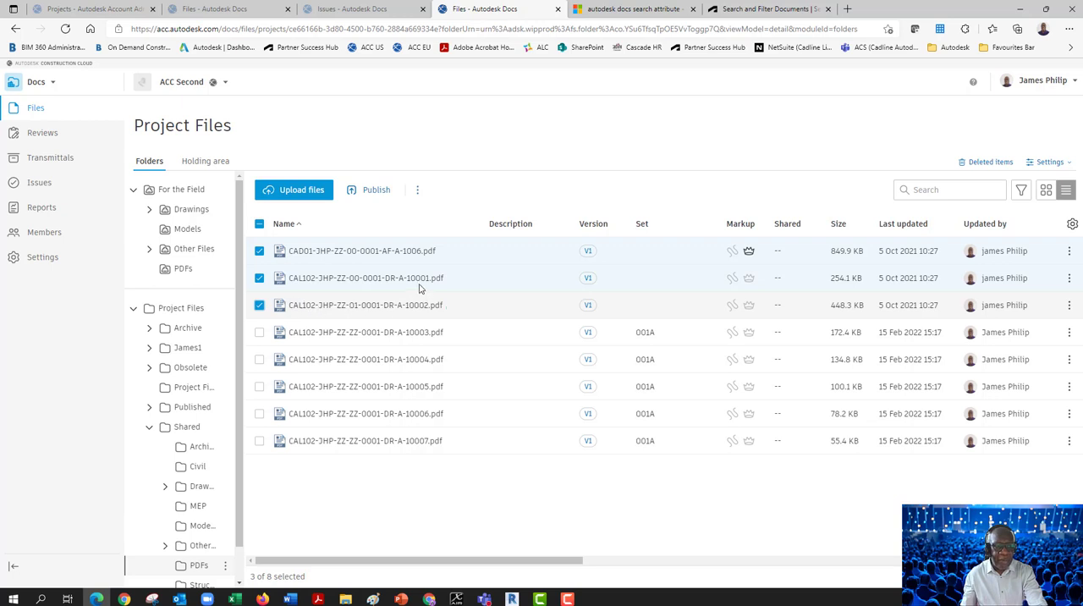
{"action": "left_click", "coordinate": [418, 191]}
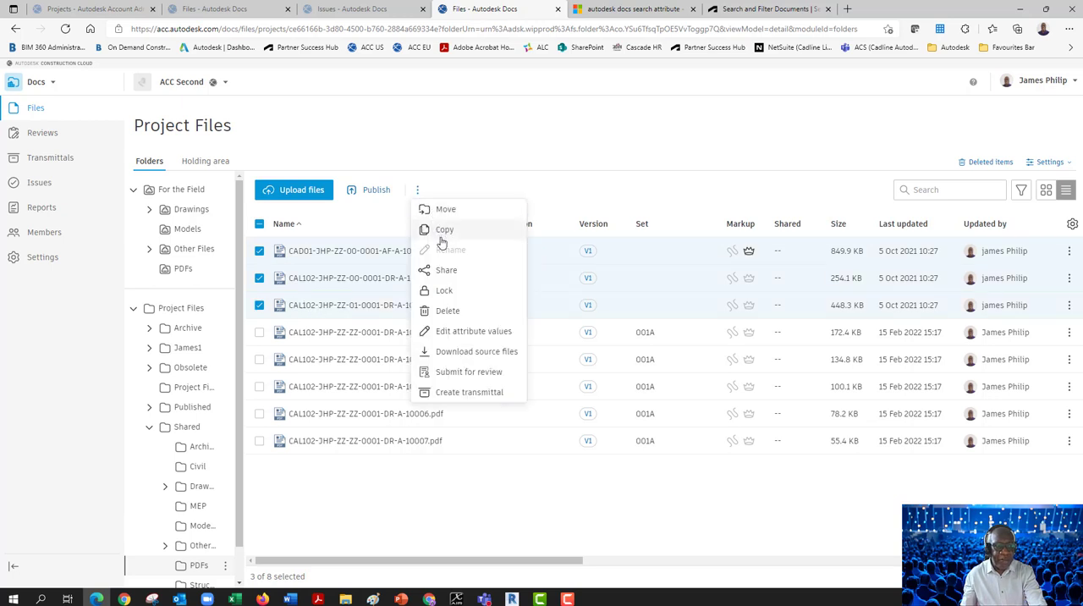
{"action": "left_click", "coordinate": [438, 335]}
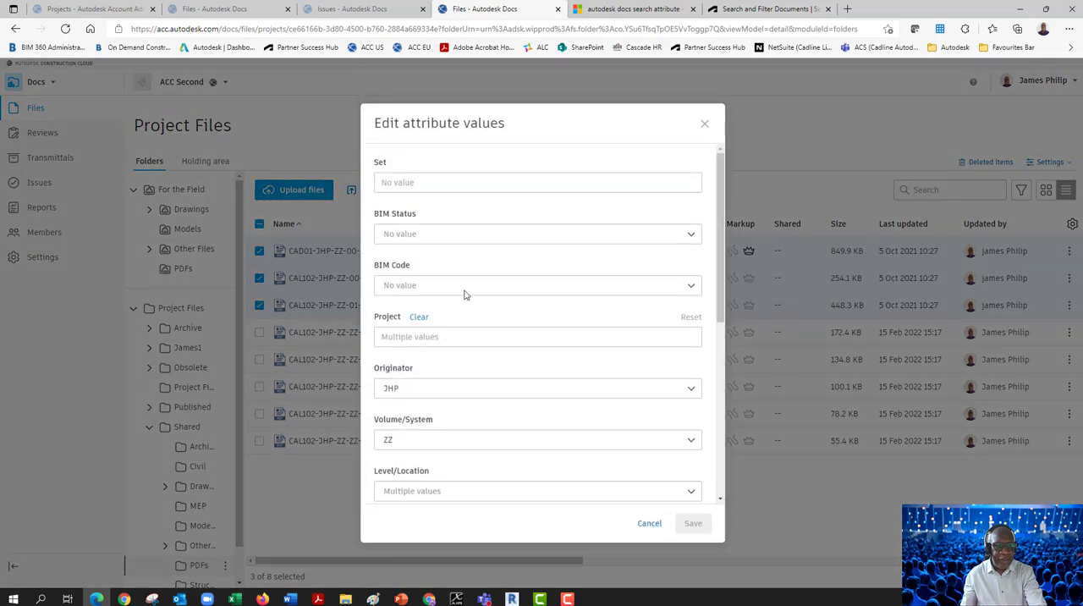
{"action": "left_click", "coordinate": [429, 184]}
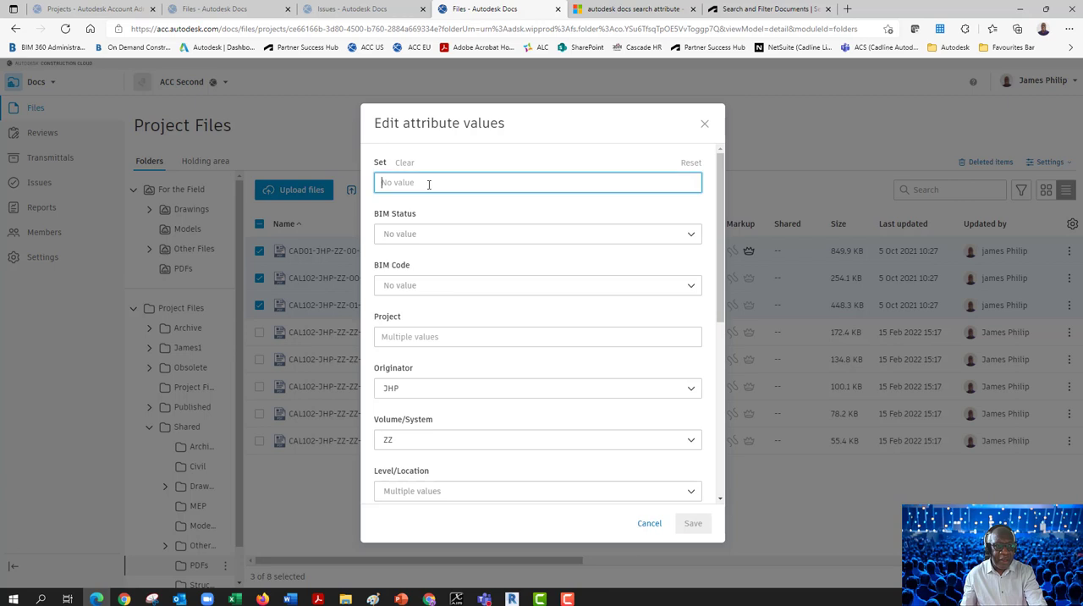
{"action": "type", "text": "00"}
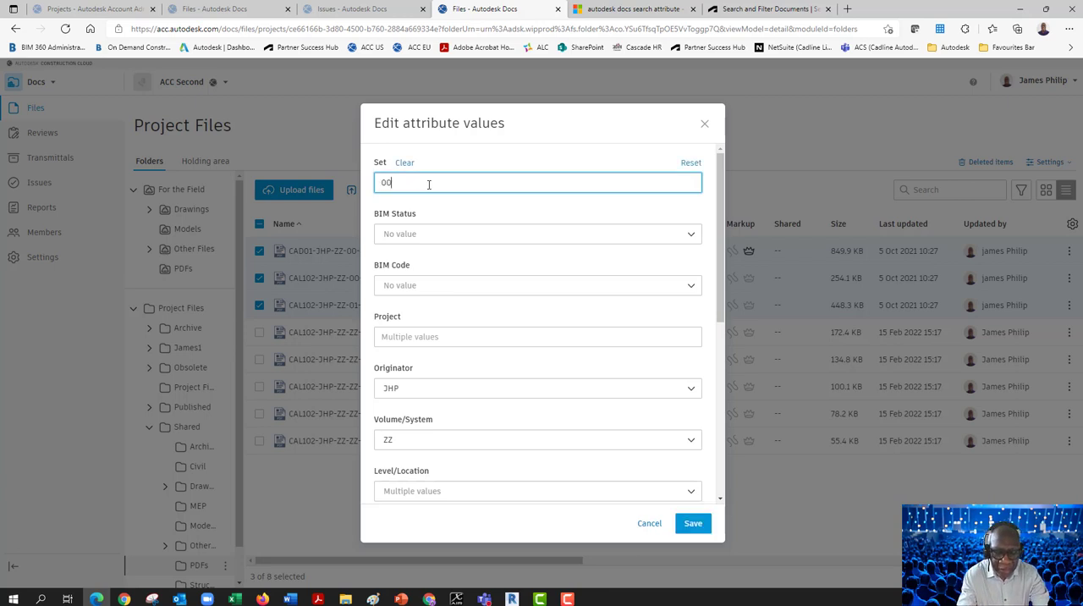
{"action": "type", "text": "2A"}
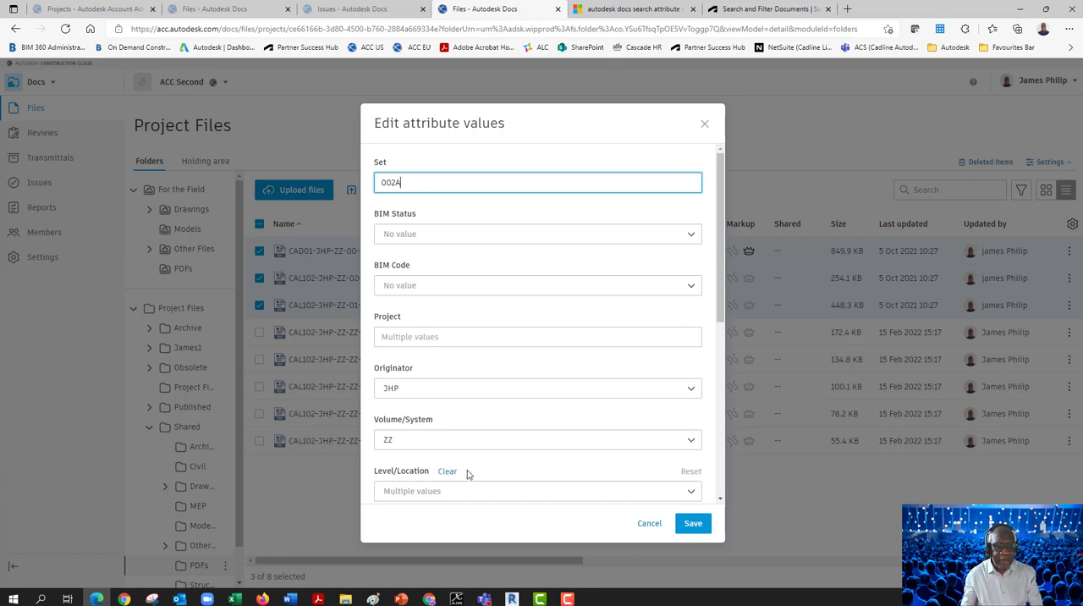
{"action": "left_click", "coordinate": [687, 528]}
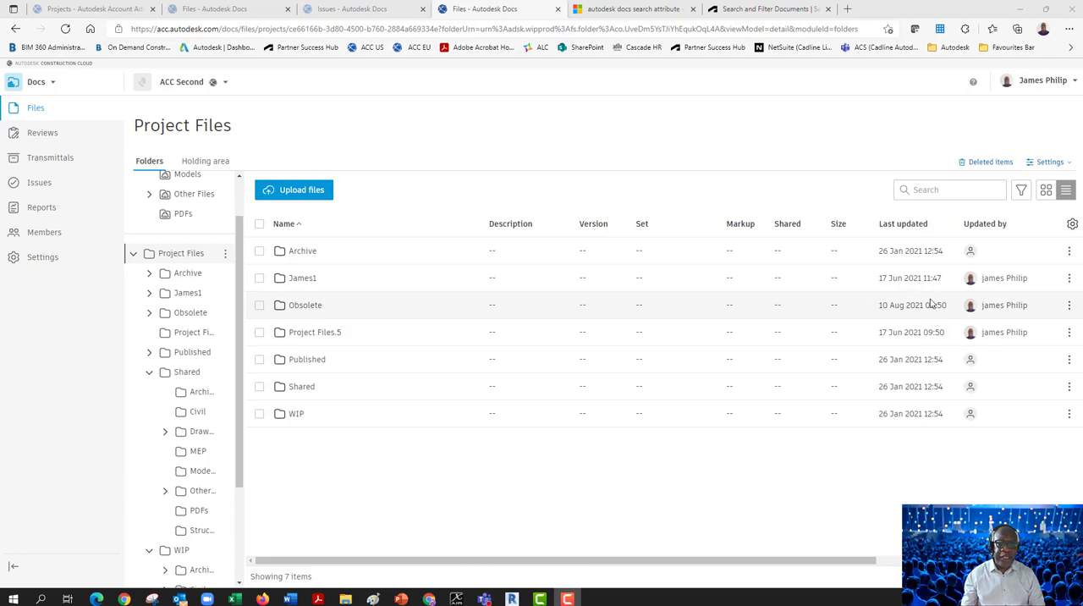
Search the Project Files folder, including subfolders and content, for 001A and look through the matching files
{"action": "left_click", "coordinate": [916, 193]}
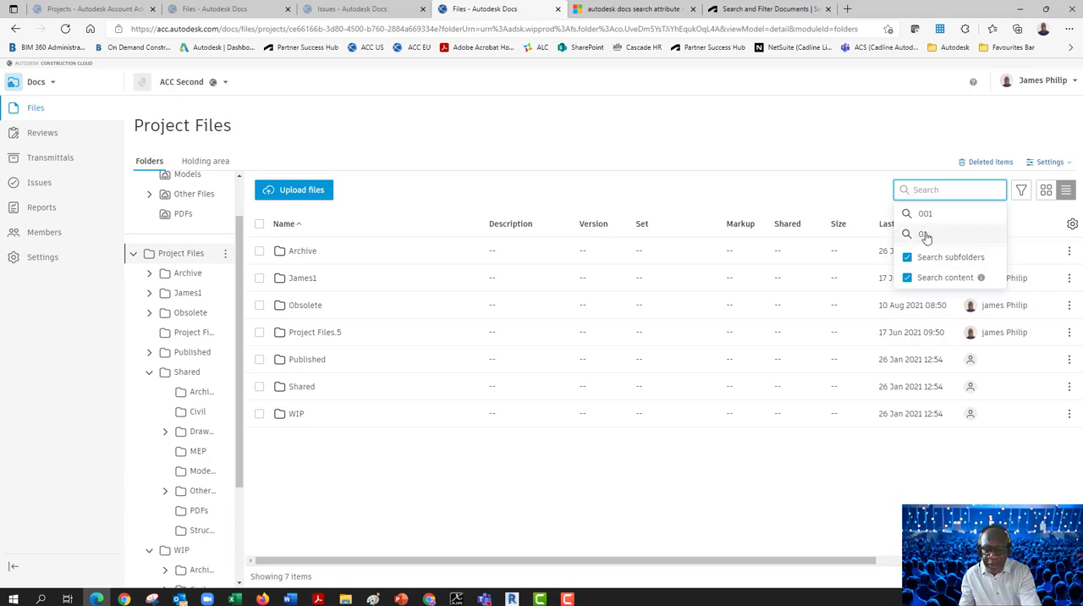
{"action": "type", "text": "001A"}
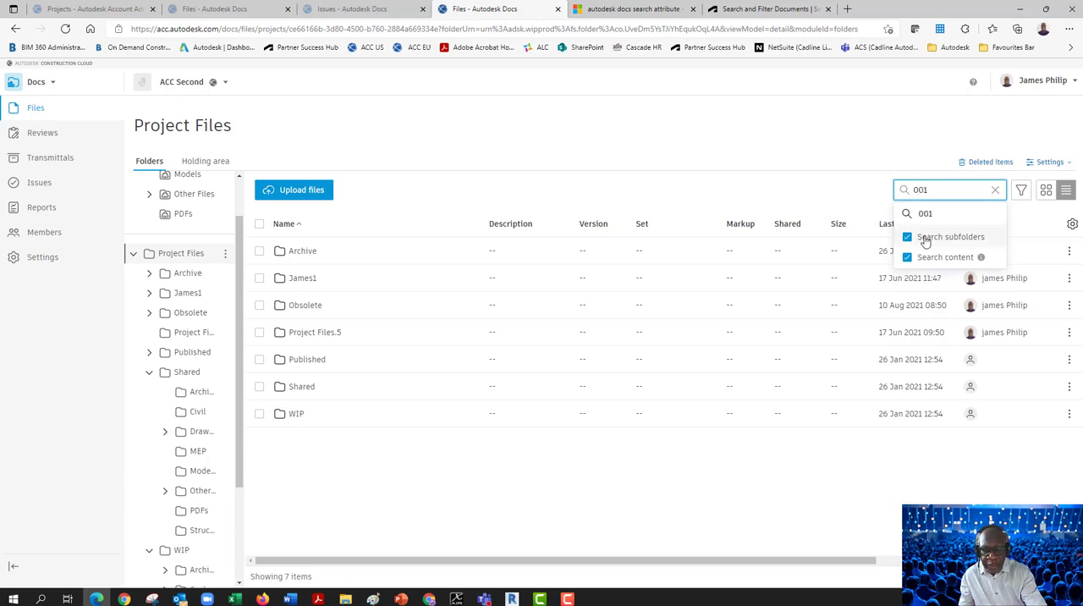
{"action": "left_click", "coordinate": [905, 191]}
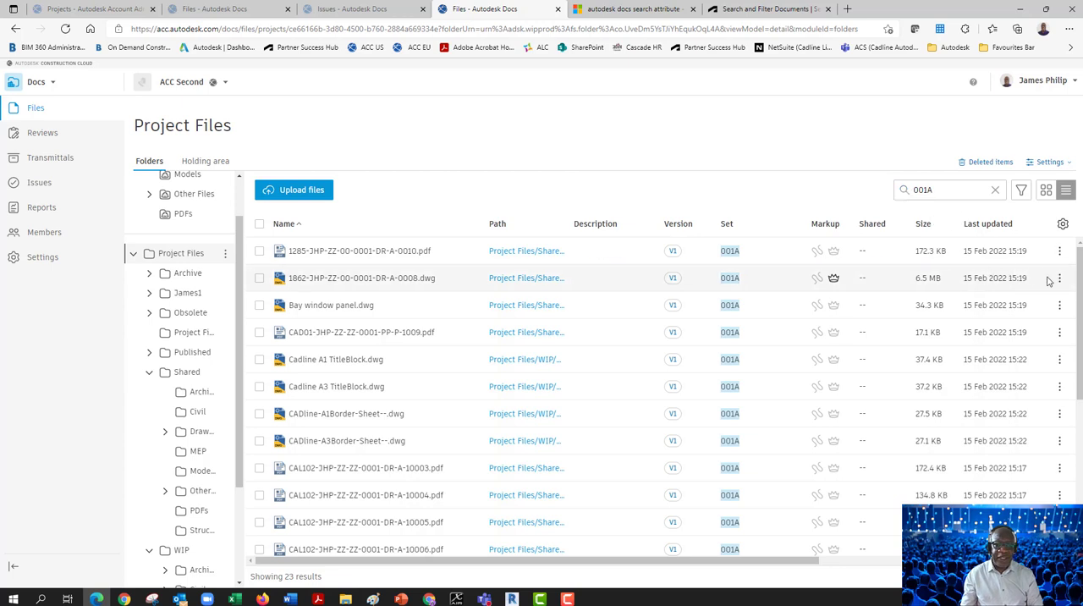
{"action": "left_click_drag", "start_coordinate": [1077, 277], "coordinate": [1073, 435]}
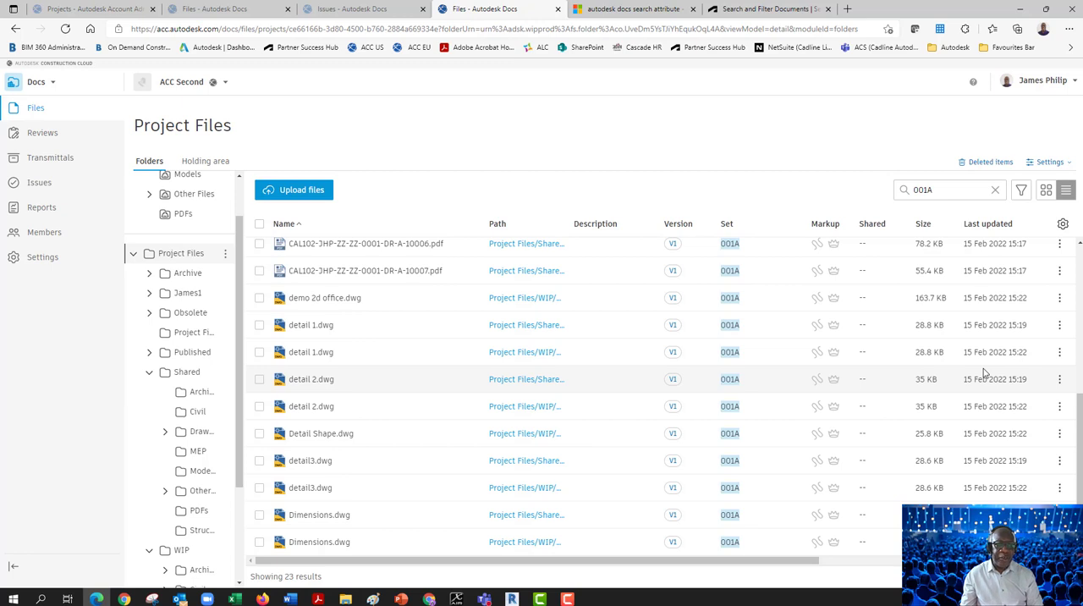
Search the project files for 001 and filter the results to the Set value 001A
{"action": "left_click", "coordinate": [942, 190]}
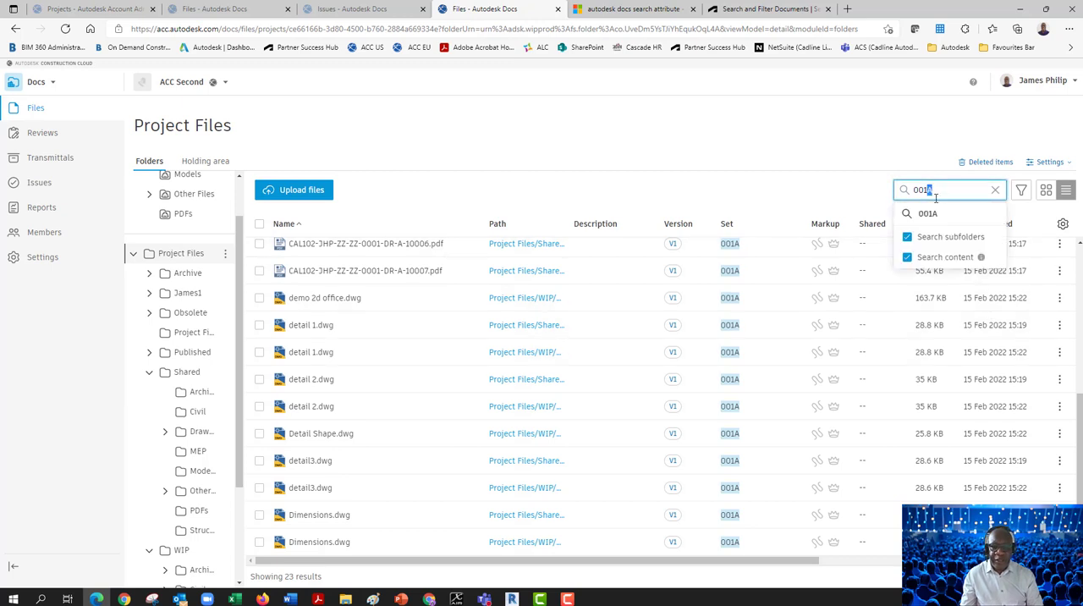
{"action": "key", "text": "BackSpace"}
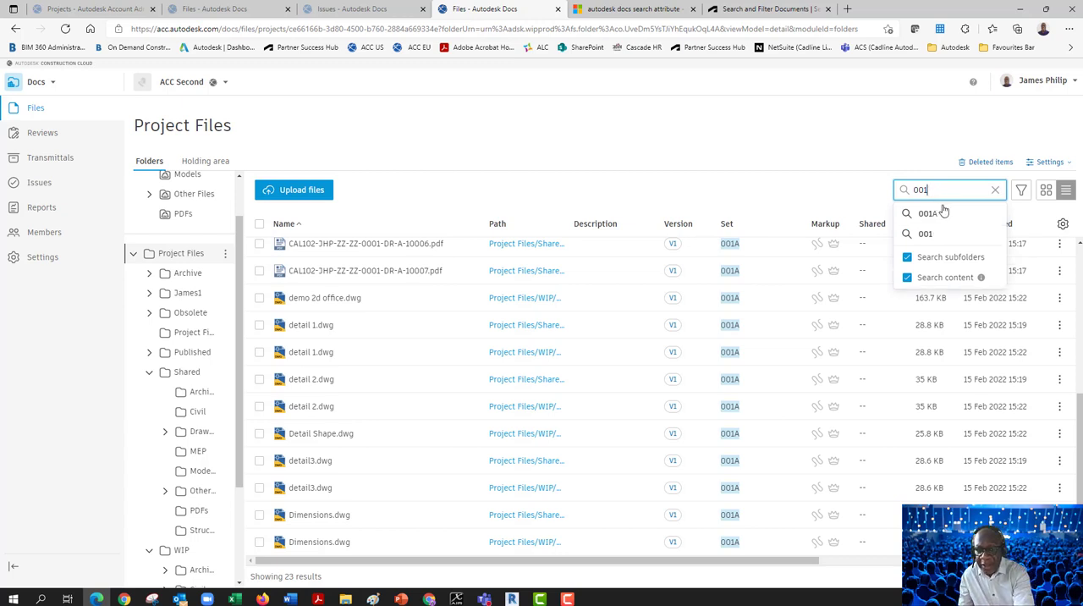
{"action": "left_click", "coordinate": [903, 193]}
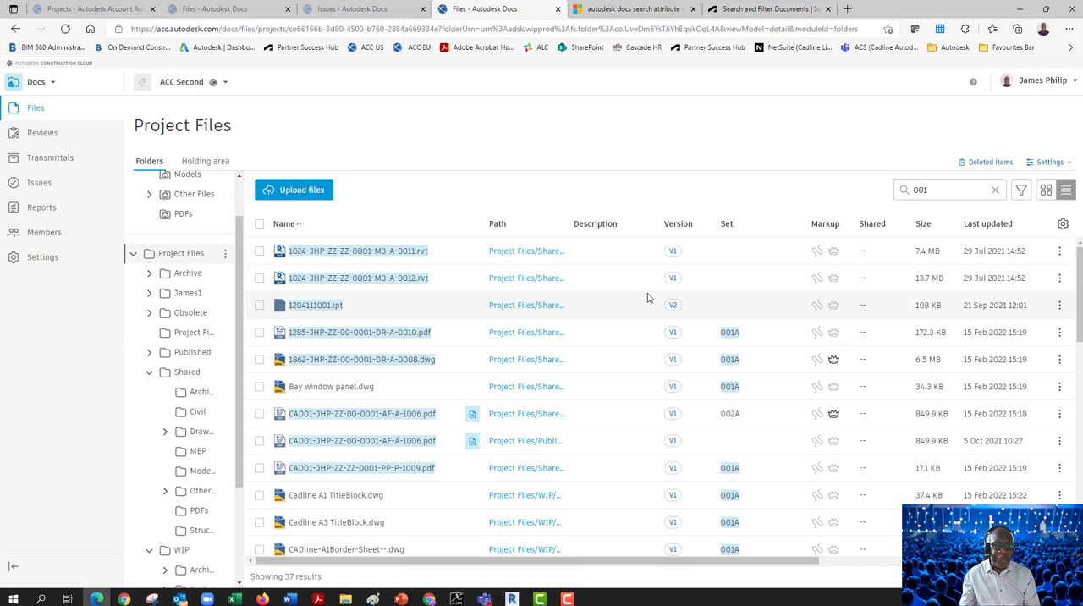
{"action": "left_click", "coordinate": [1021, 194]}
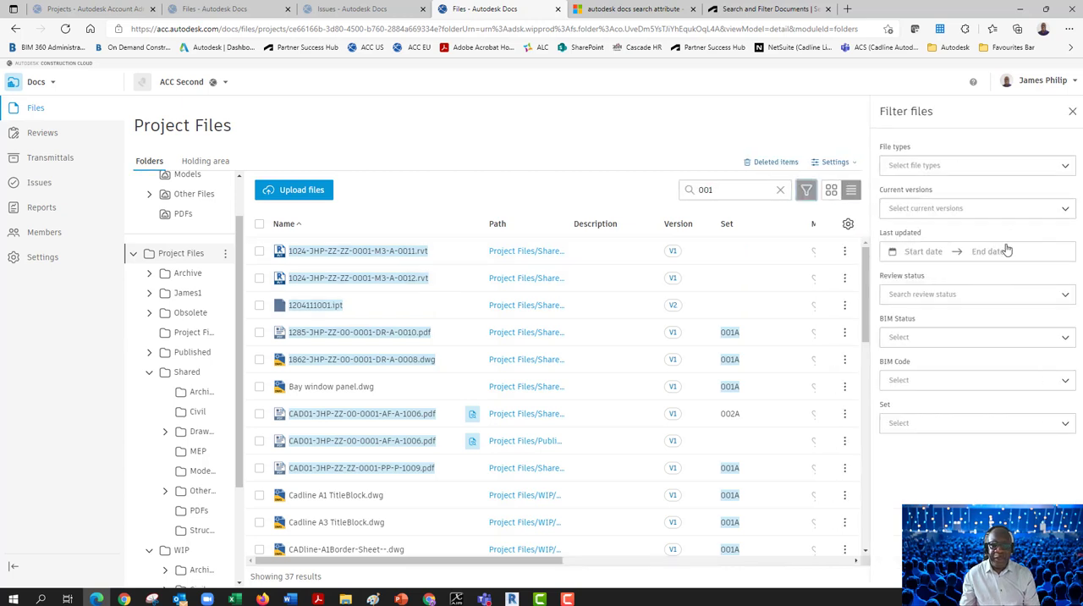
{"action": "left_click", "coordinate": [1066, 426]}
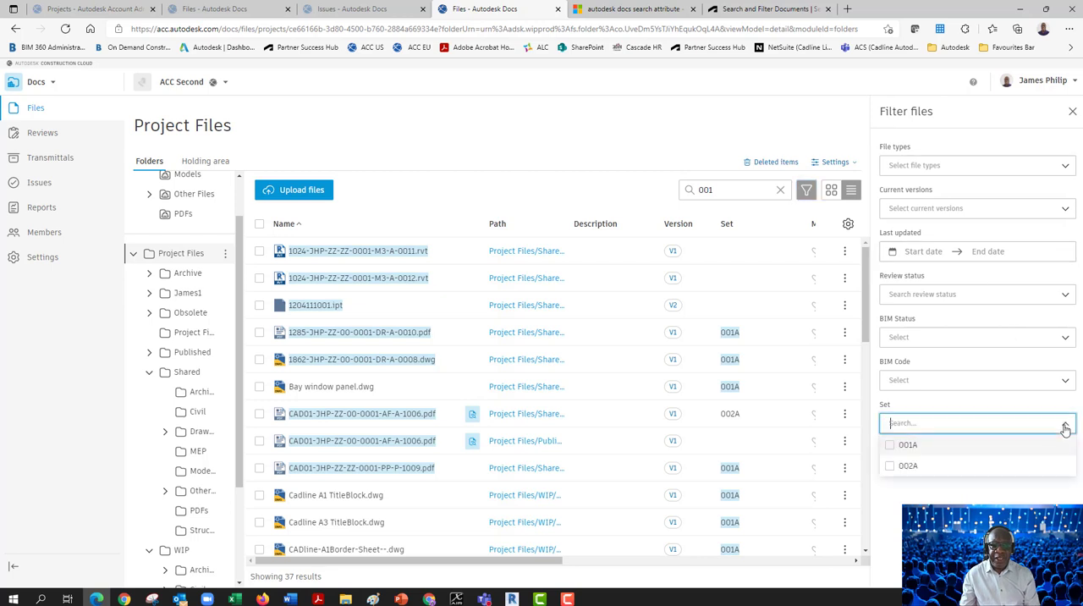
{"action": "left_click", "coordinate": [890, 446]}
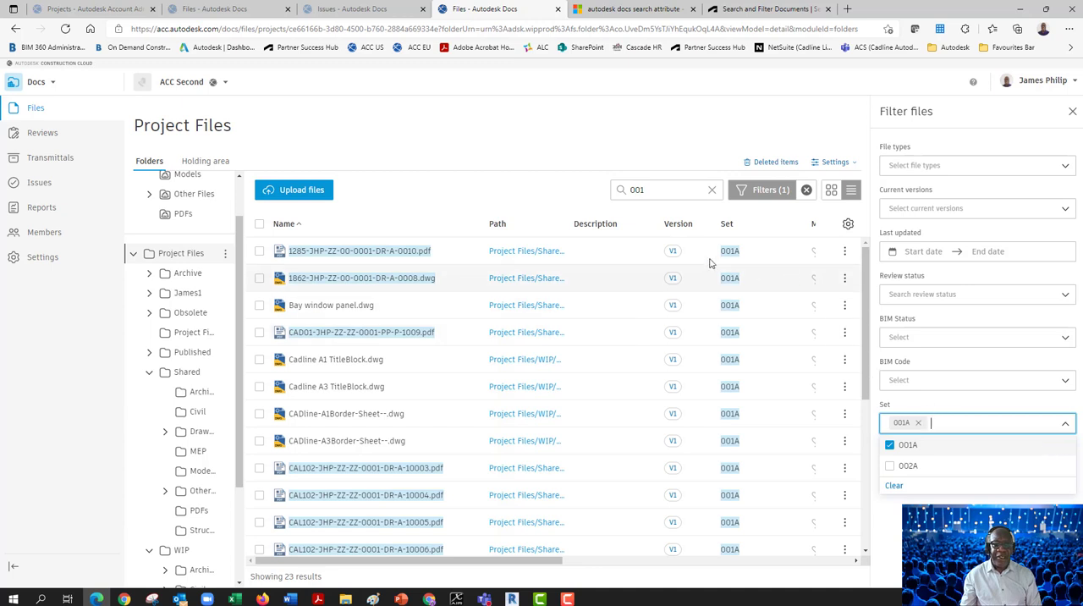
Search the project files for 002 and filter the results to the Set value 002A
{"action": "left_click", "coordinate": [658, 194]}
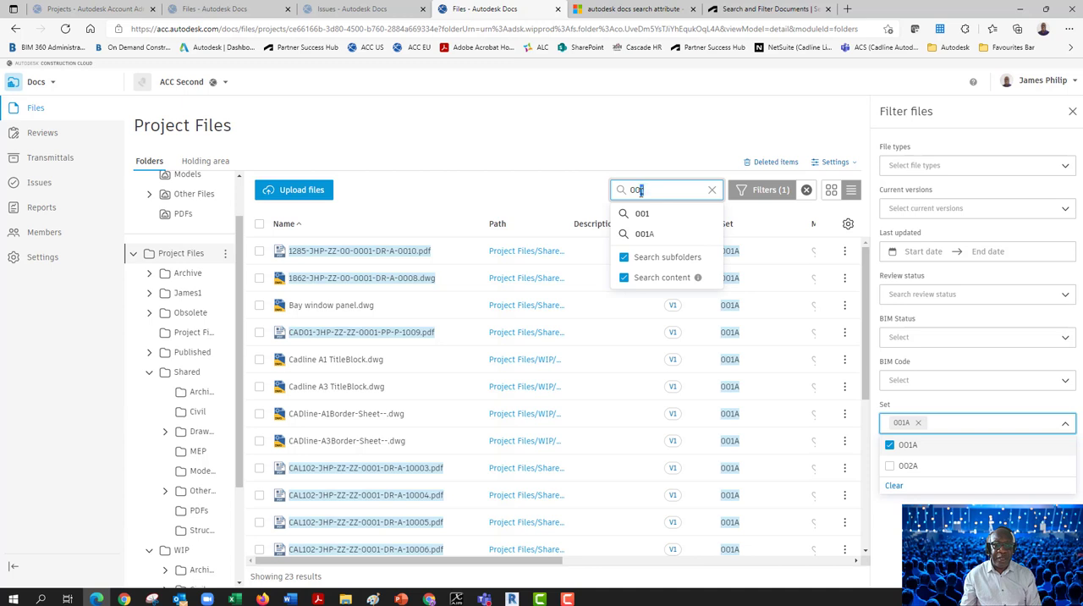
{"action": "left_click_drag", "start_coordinate": [642, 193], "coordinate": [640, 192]}
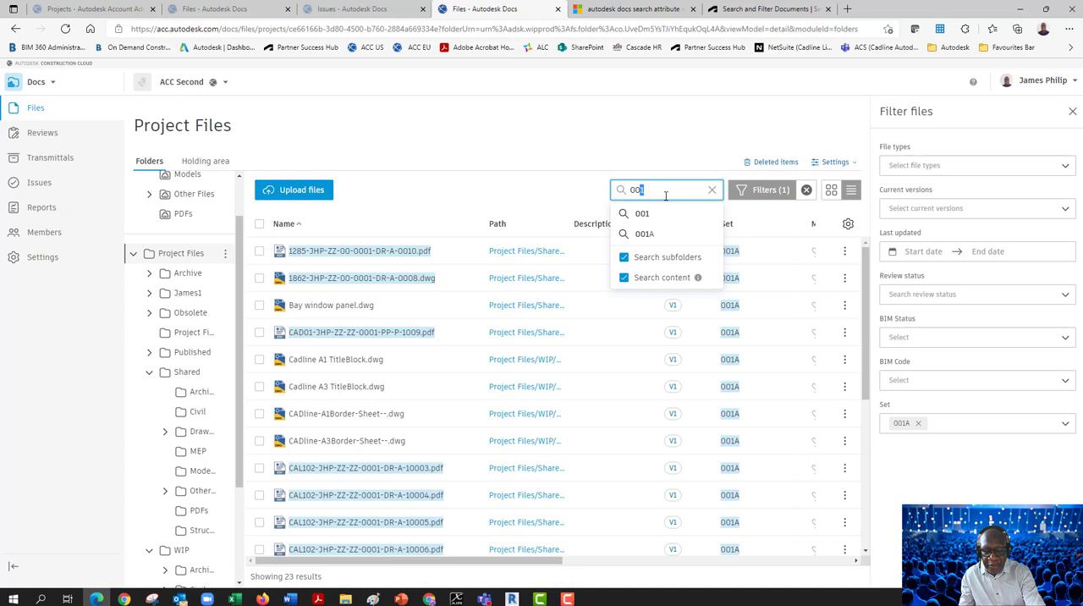
{"action": "type", "text": "2"}
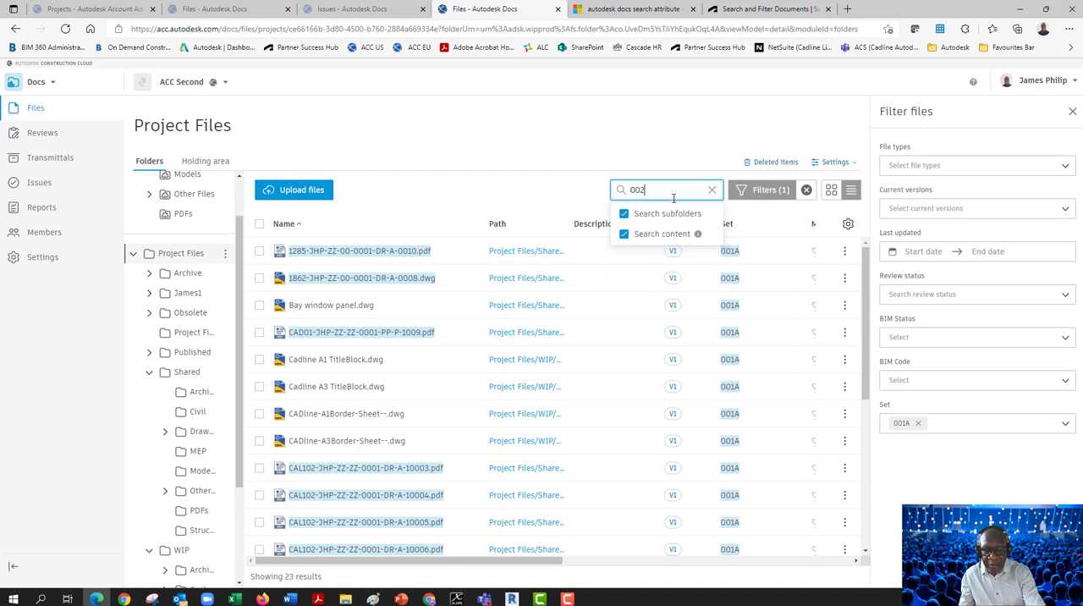
{"action": "left_click", "coordinate": [622, 195]}
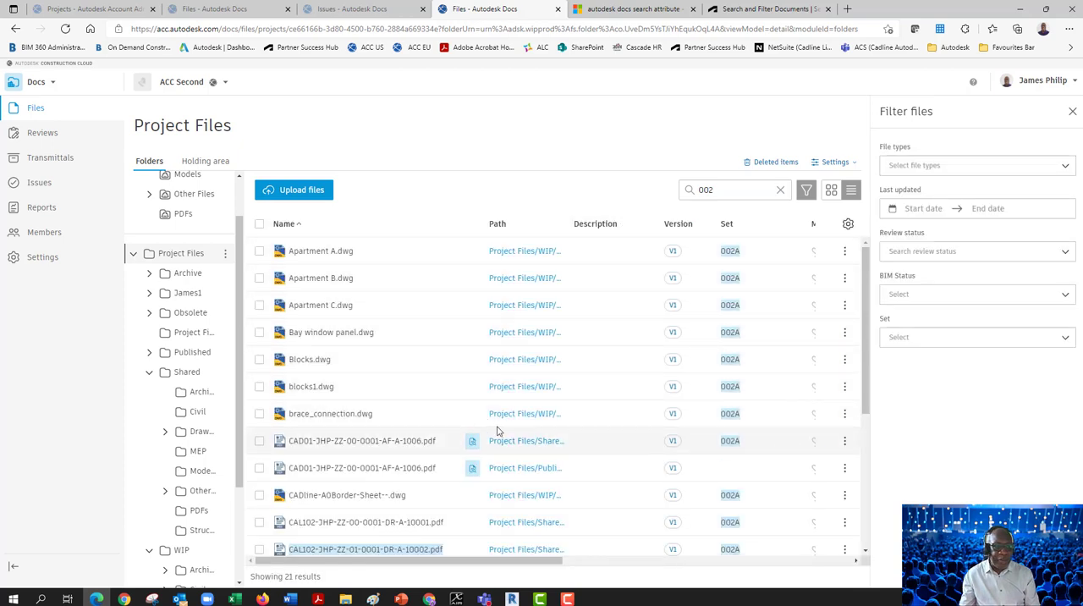
{"action": "left_click", "coordinate": [1065, 339]}
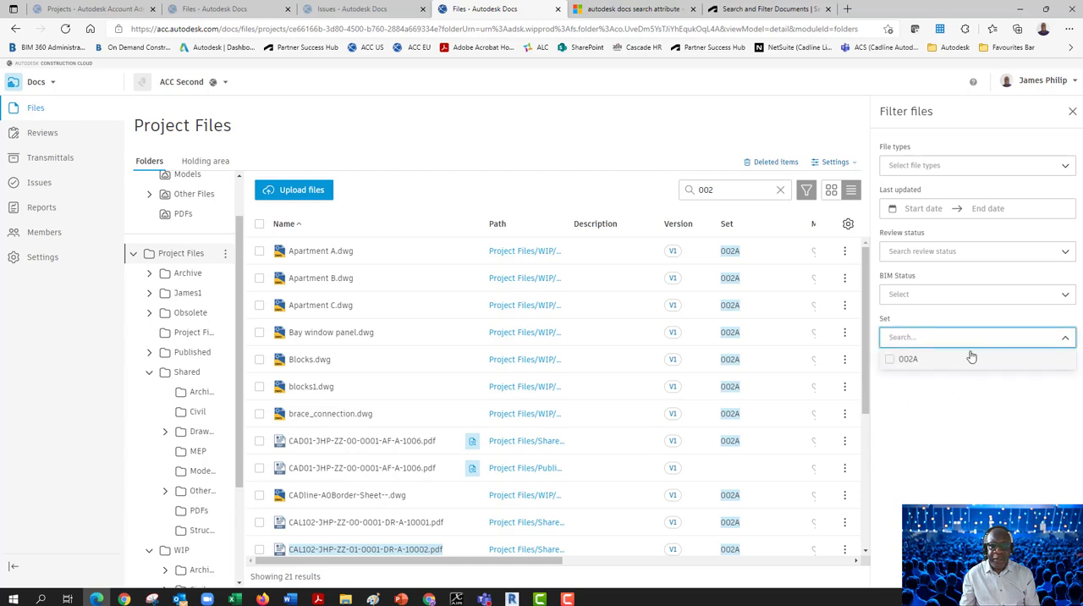
{"action": "left_click", "coordinate": [889, 359]}
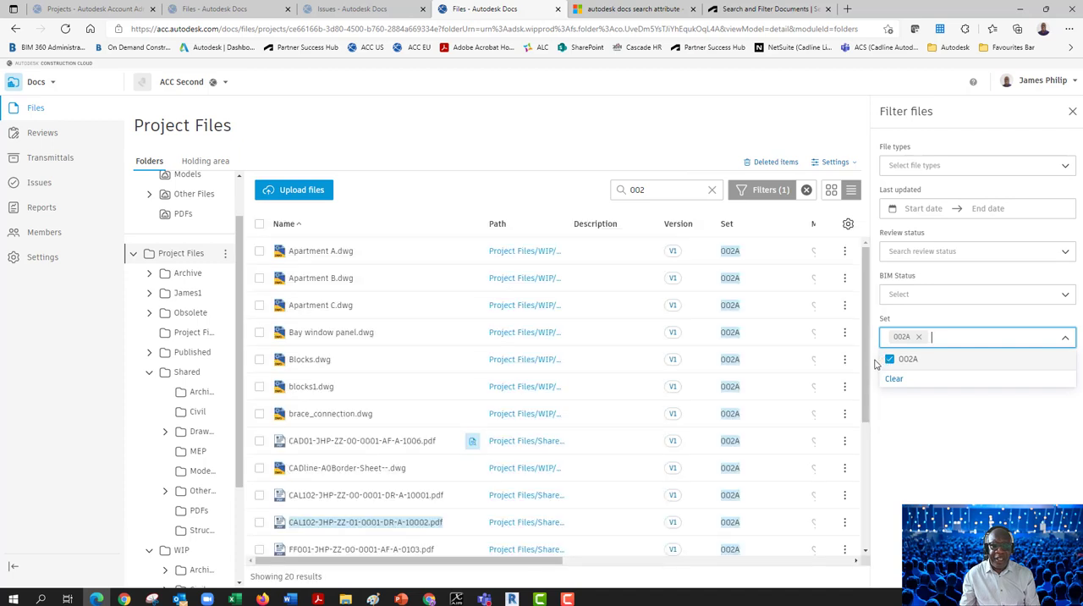
Look through the filtered files and widen the Path column enough to show the full folder paths
{"action": "scroll", "coordinate": [861, 412], "scroll_direction": "down", "scroll_amount": 1}
{"action": "scroll", "coordinate": [862, 412], "scroll_direction": "down", "scroll_amount": 2}
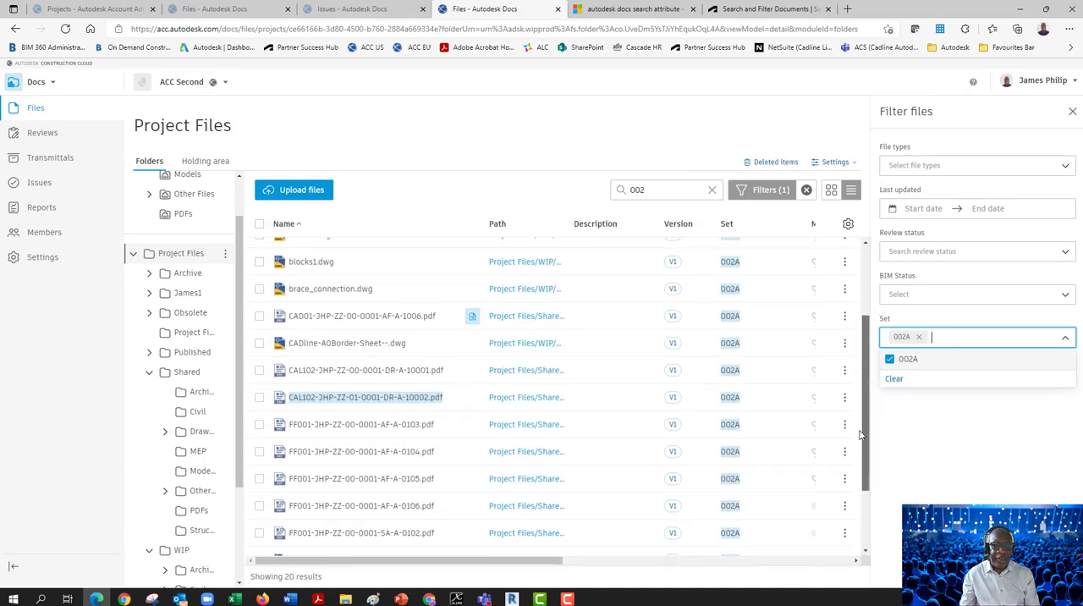
{"action": "scroll", "coordinate": [851, 446], "scroll_direction": "up", "scroll_amount": 3}
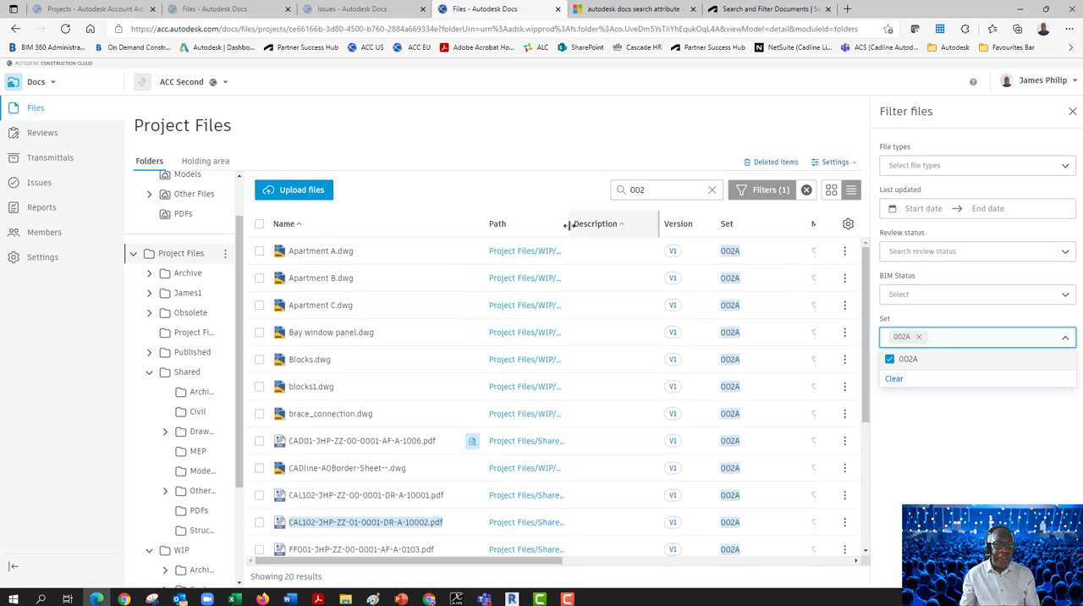
{"action": "left_click_drag", "start_coordinate": [569, 226], "coordinate": [632, 228]}
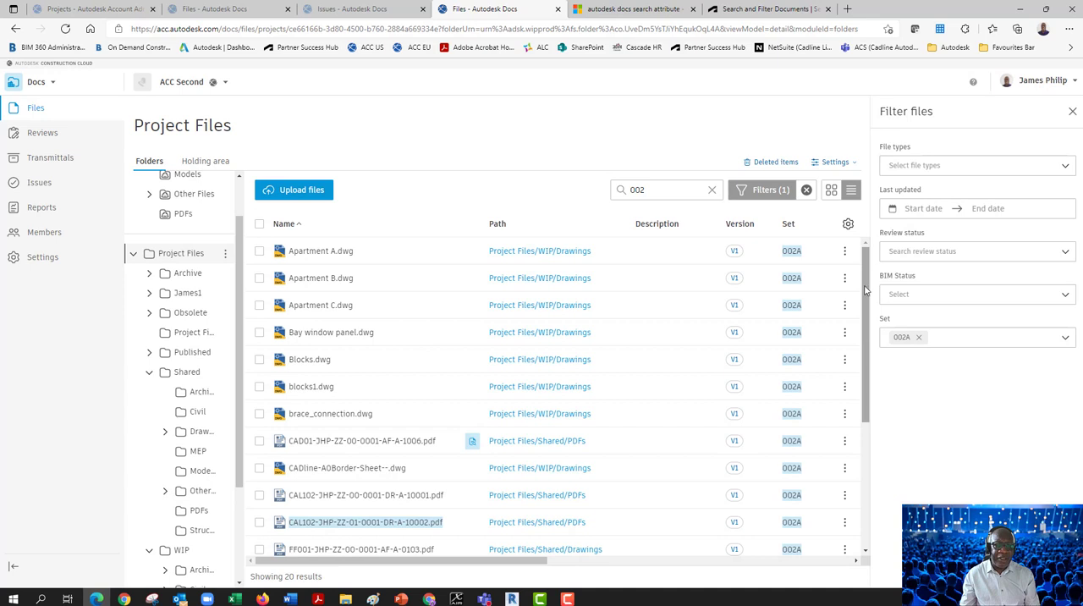
{"action": "mouse_move", "coordinate": [864, 290]}
{"action": "left_mouse_down"}
{"action": "mouse_move", "coordinate": [851, 433]}
{"action": "mouse_move", "coordinate": [870, 364]}
{"action": "mouse_move", "coordinate": [872, 279]}
{"action": "left_mouse_up"}
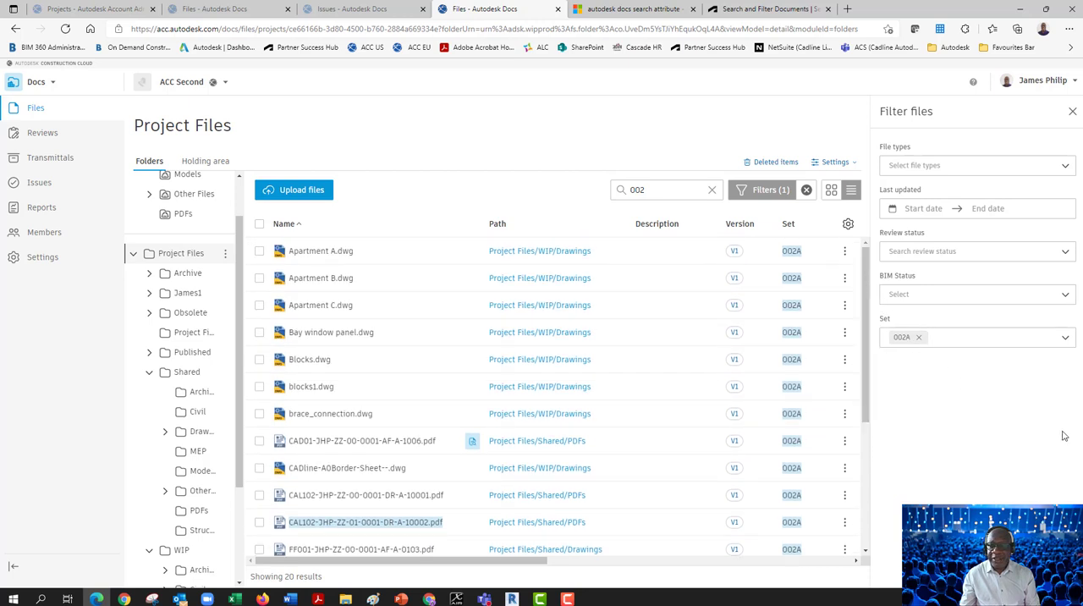